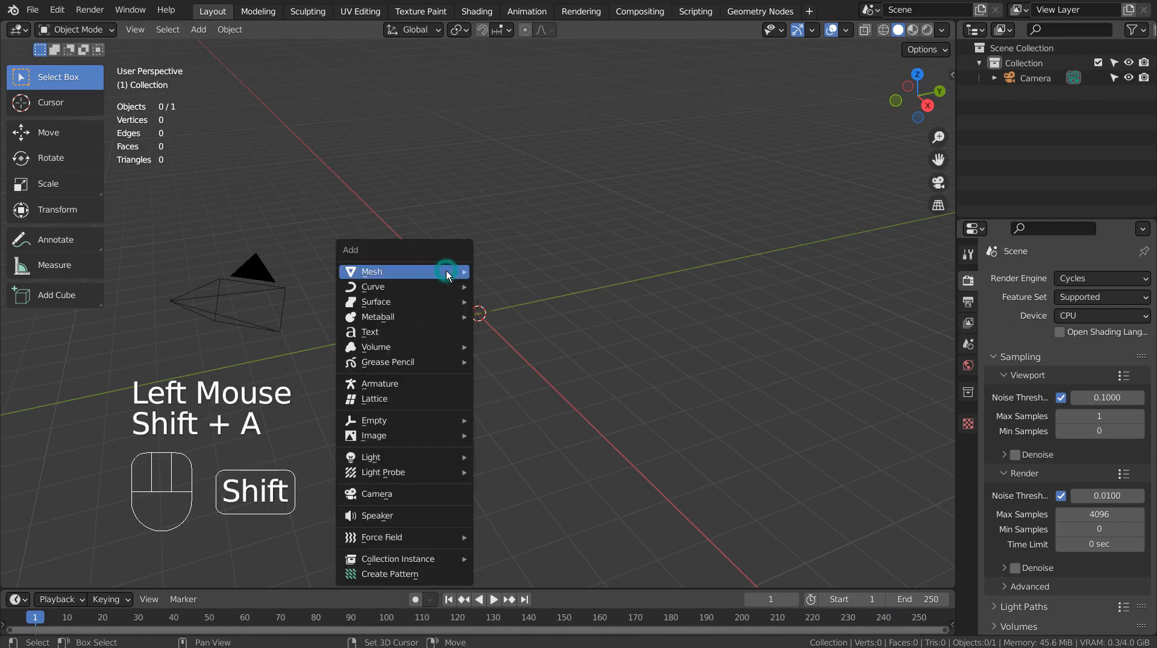
Add a mesh plane and move it 1 m along the X axis
mouse_move(446, 271)
click(496, 271)
key(KP_7)
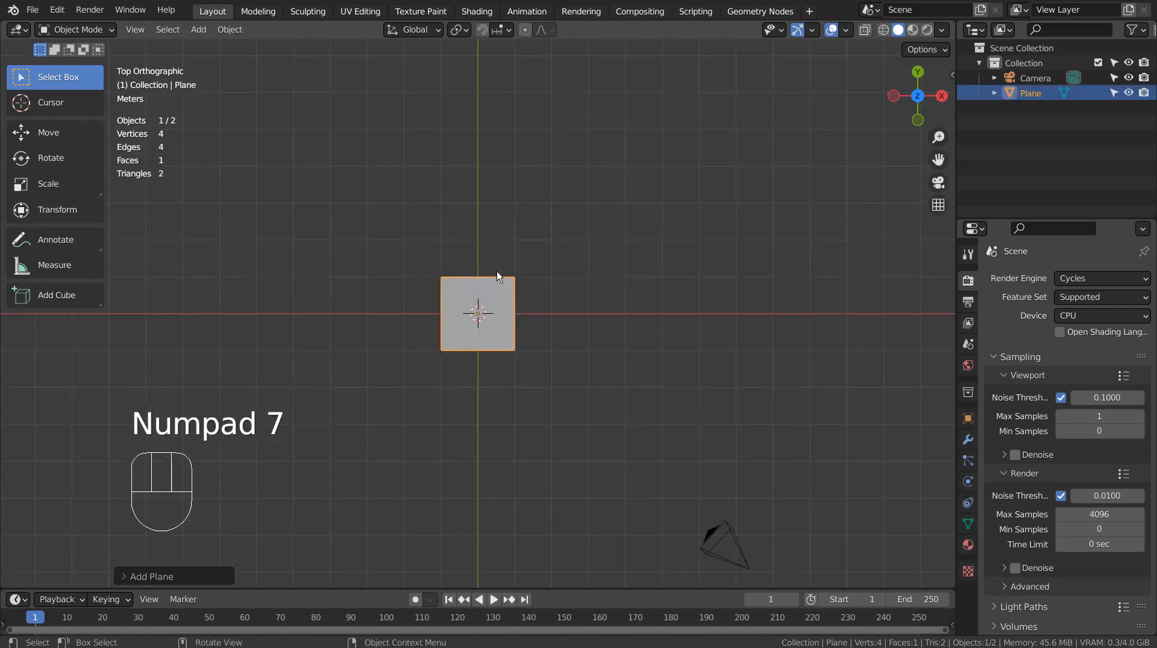
key(g)
key(x)
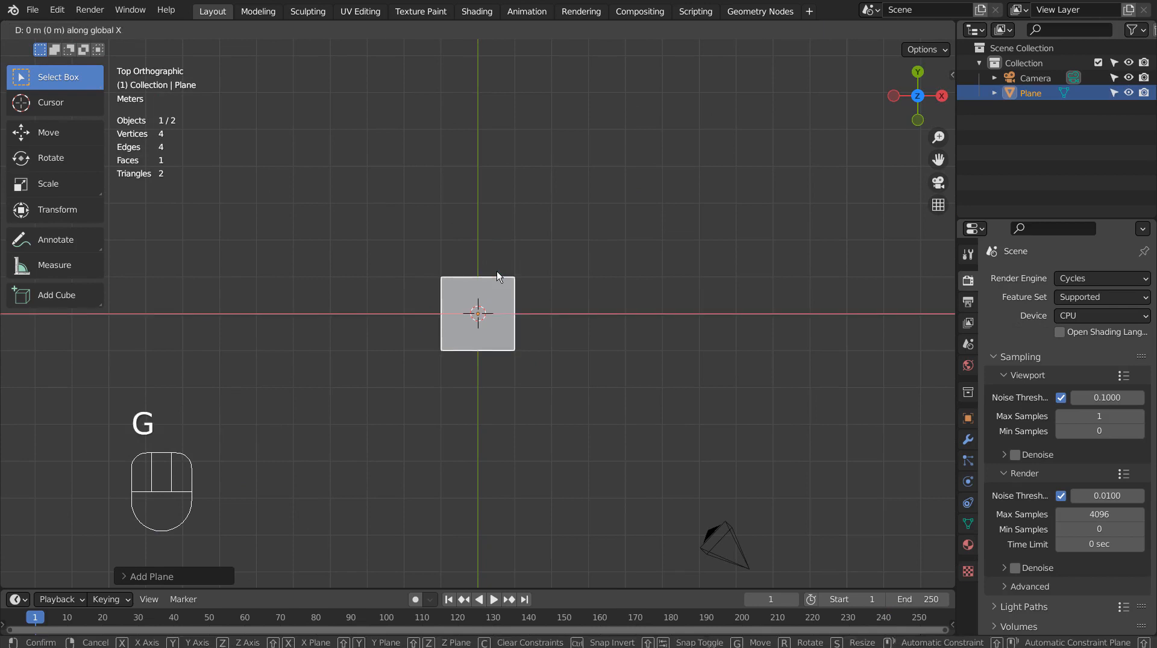
key(1)
key(Return)
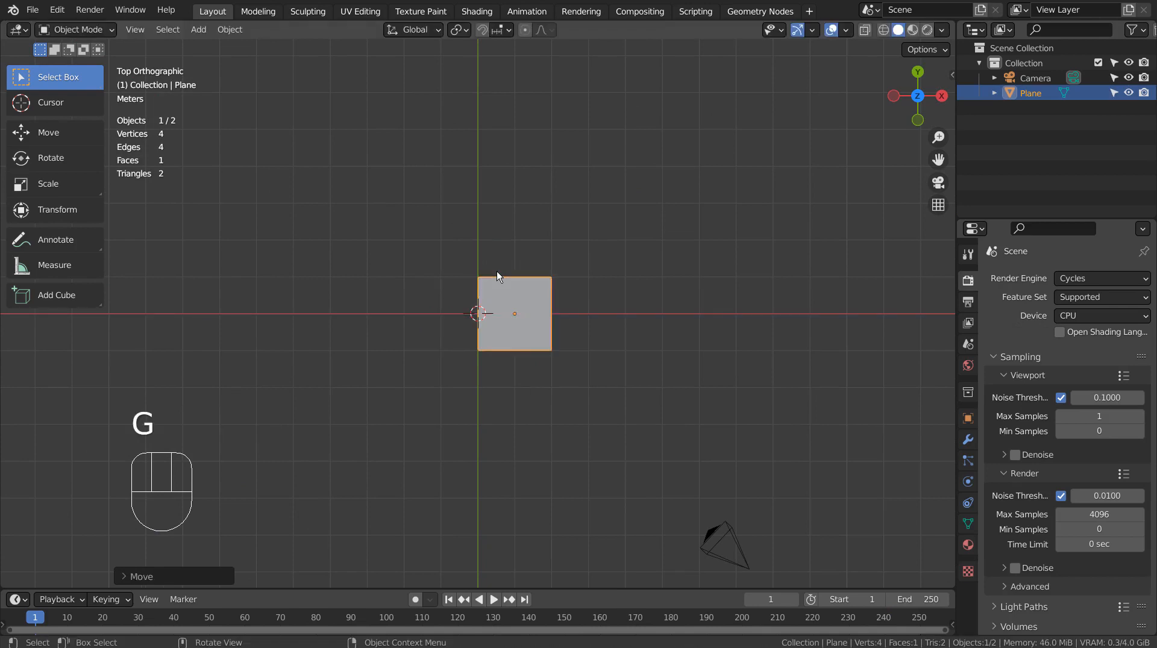
Rotate the plane 90 degrees about the X axis so it stands upright
key(r)
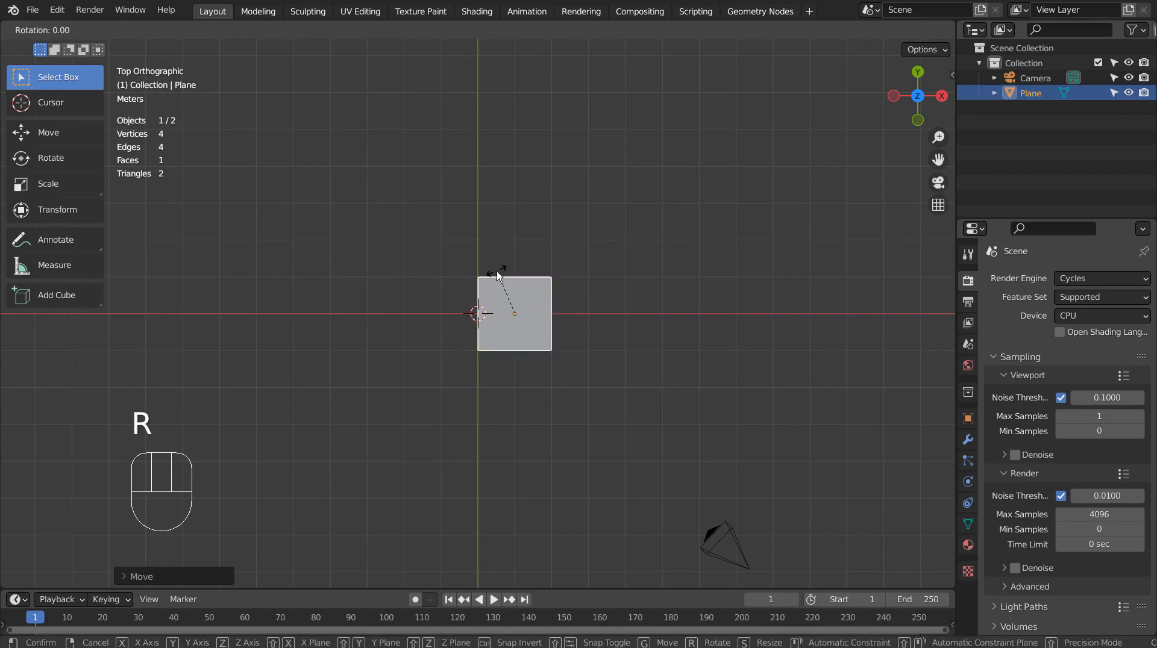
key(x)
key(9)
key(0)
key(Return)
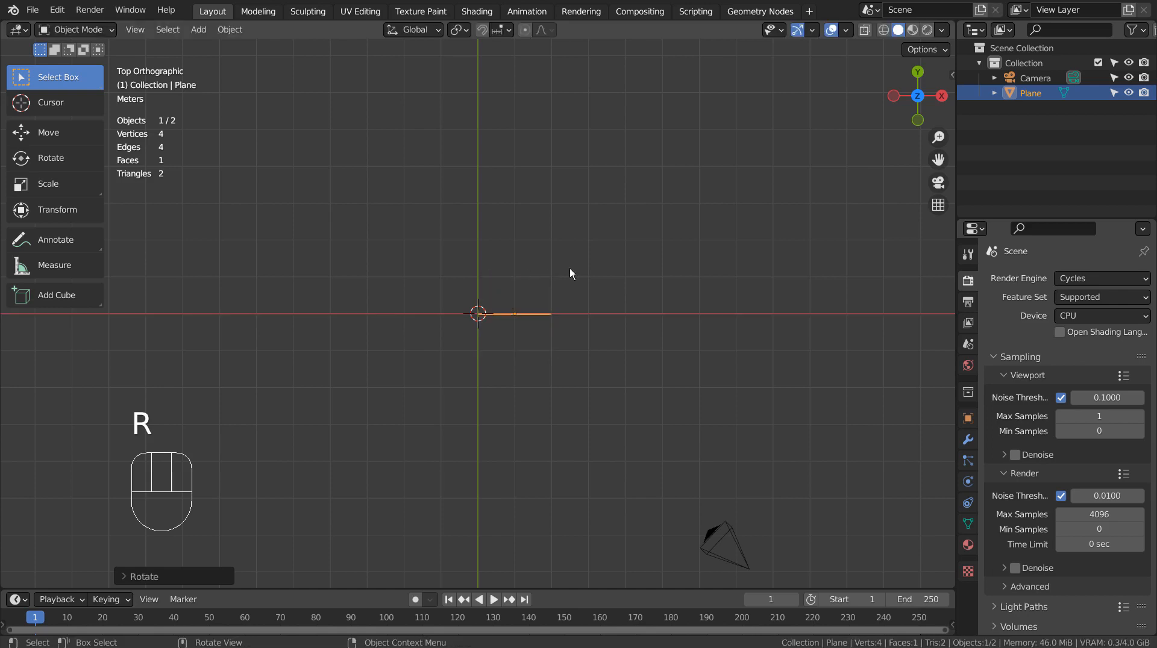
Set the plane's origin to the 3D cursor
middle_drag(645, 352, 642, 226)
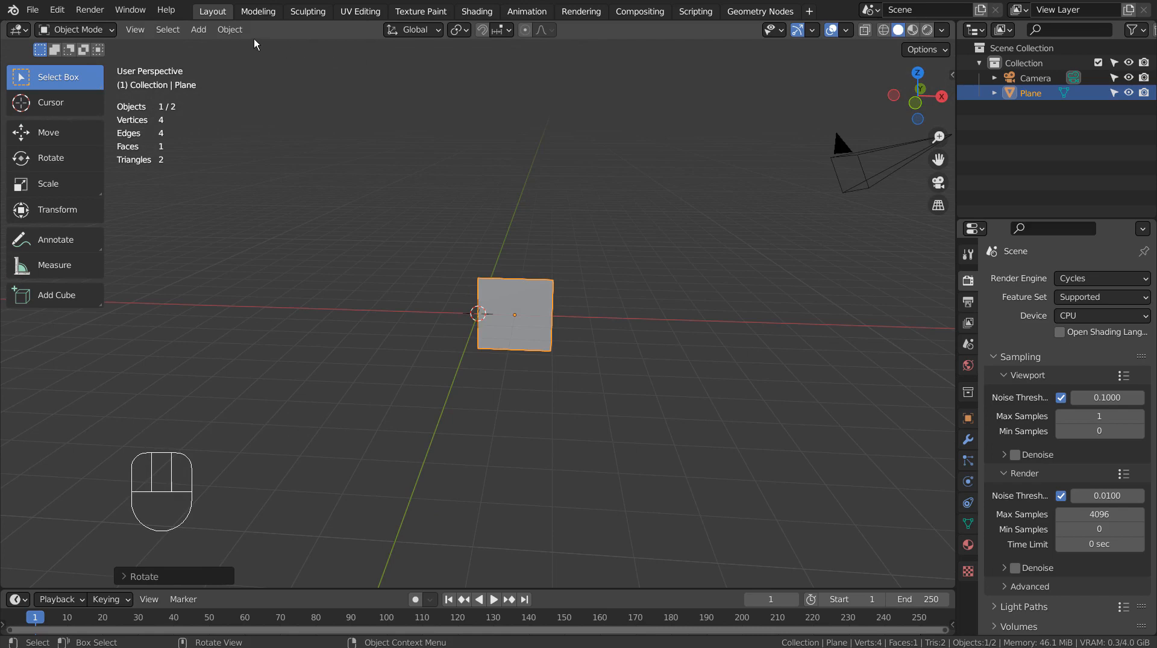
click(229, 30)
mouse_move(280, 60)
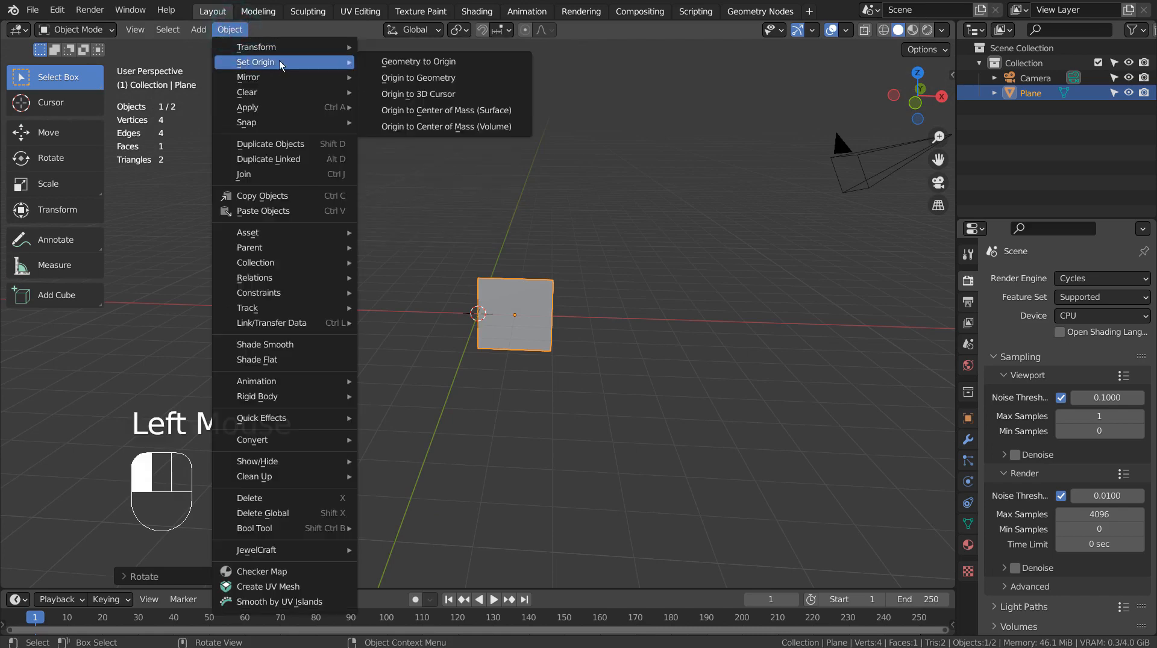
click(433, 93)
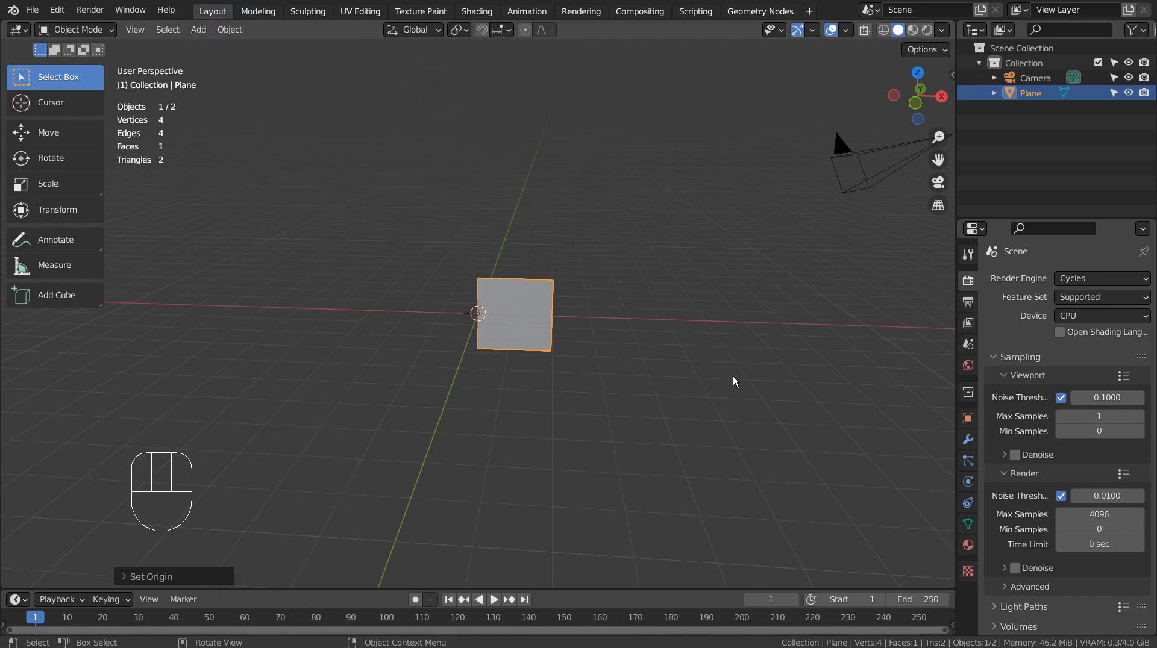
Try to scale the plane along the X axis, and undo the scaling
key(s)
key(x)
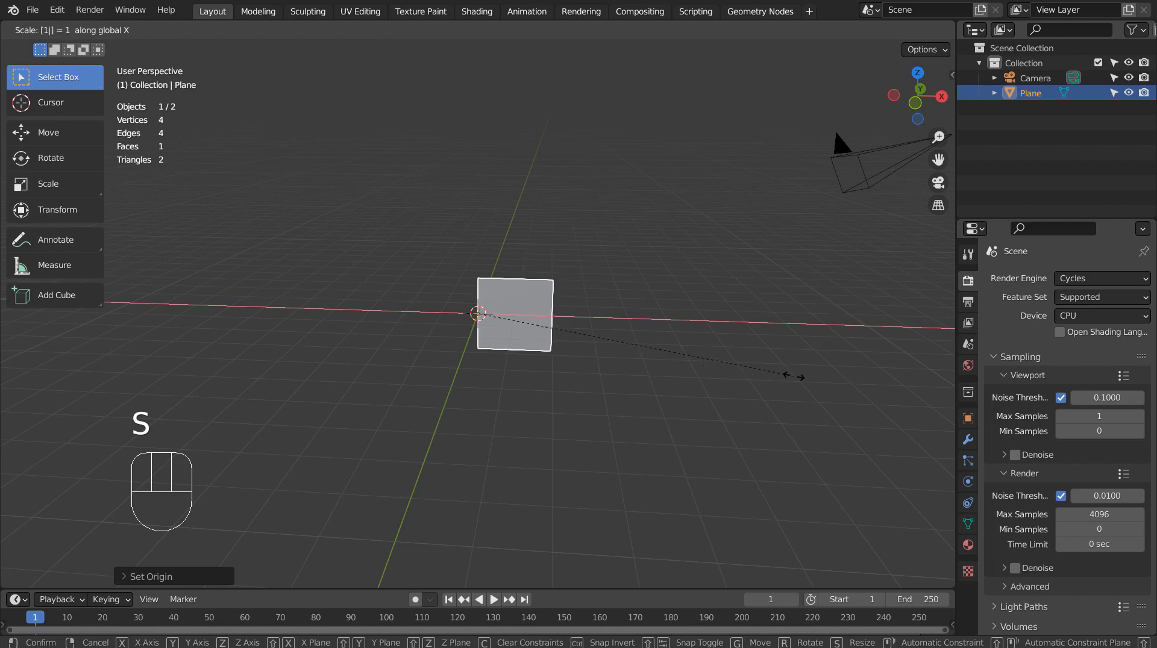
text(12)
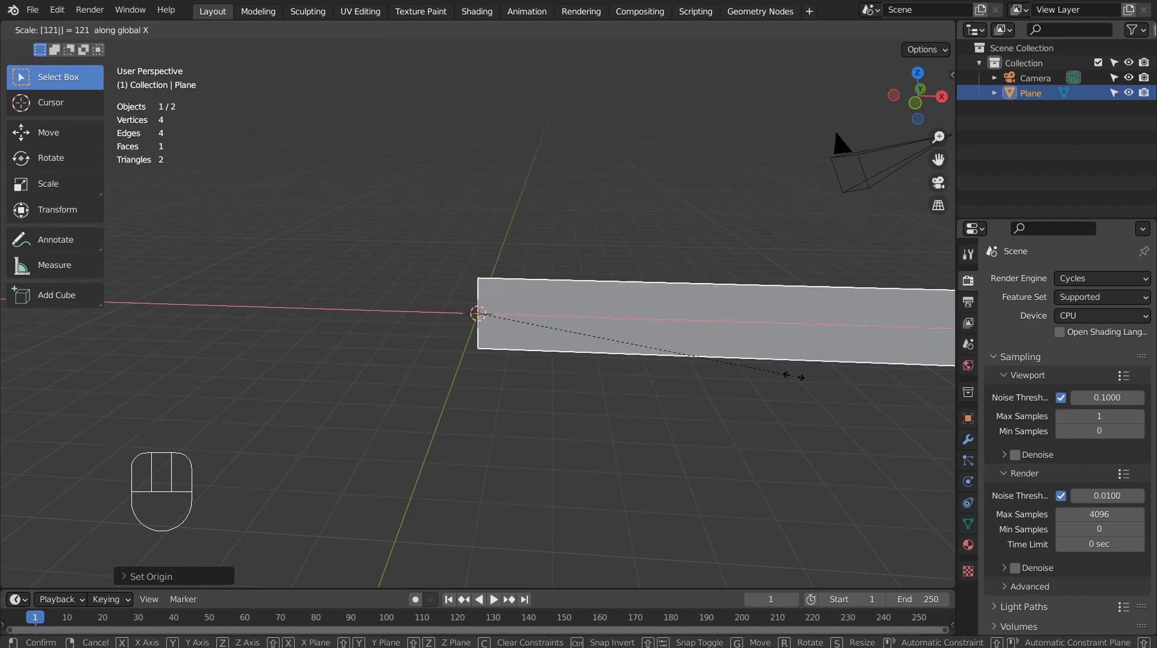
click(794, 377)
key(ctrl+z)
Try to move the whole plane in the front orthographic view, and undo the move
key(KP_1)
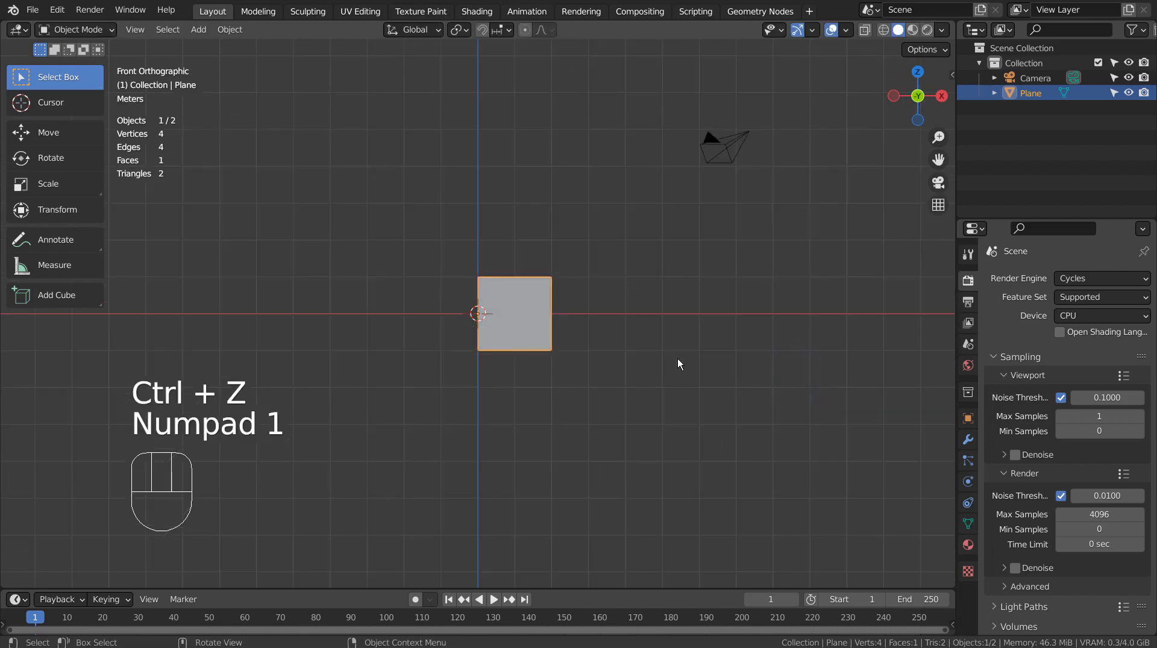
key(g)
ctrl+click(707, 360)
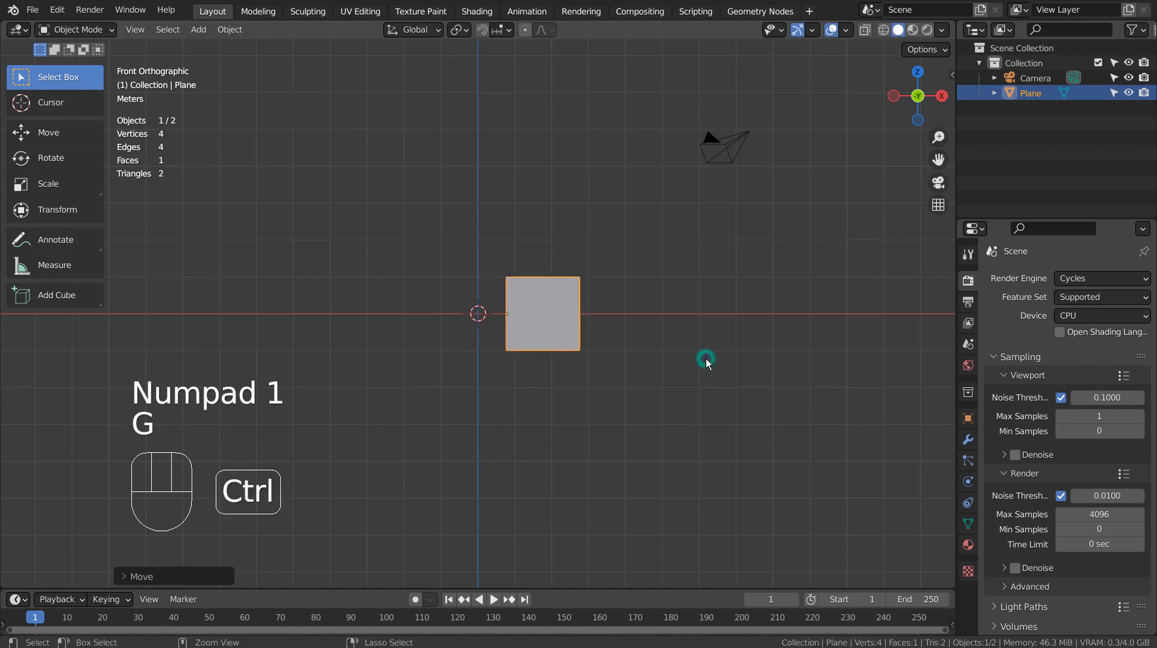
key(ctrl+z)
Widen the plane by moving its vertical edge farthest from the origin about 1 m outward along the X axis
key(Tab)
key(2)
click(553, 316)
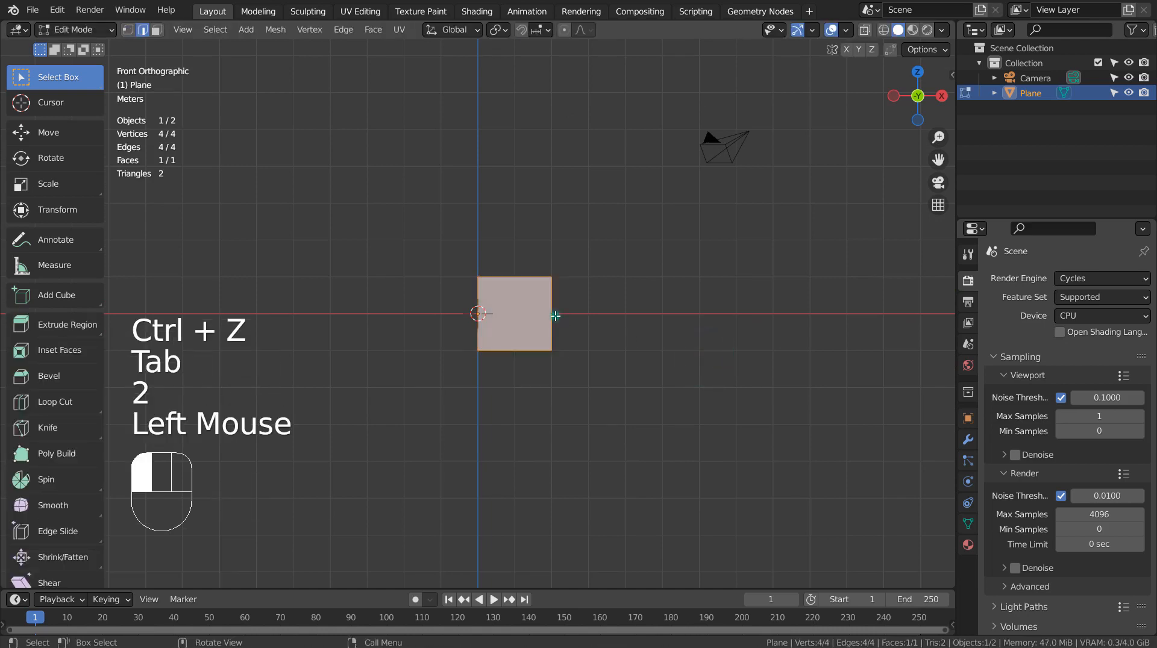
key(g)
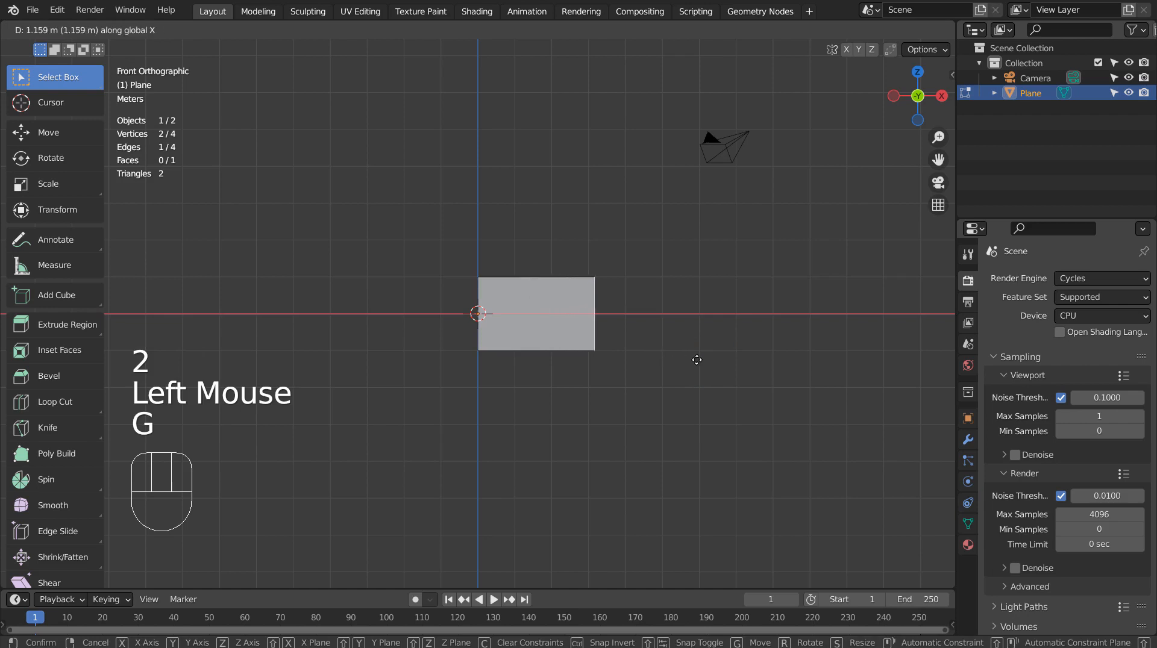
ctrl+click(695, 360)
key(Tab)
Try to subdivide the plane with only its outer vertical edge selected, and undo the subdivision
middle_drag(694, 359, 416, 403)
middle_drag(687, 403, 704, 403)
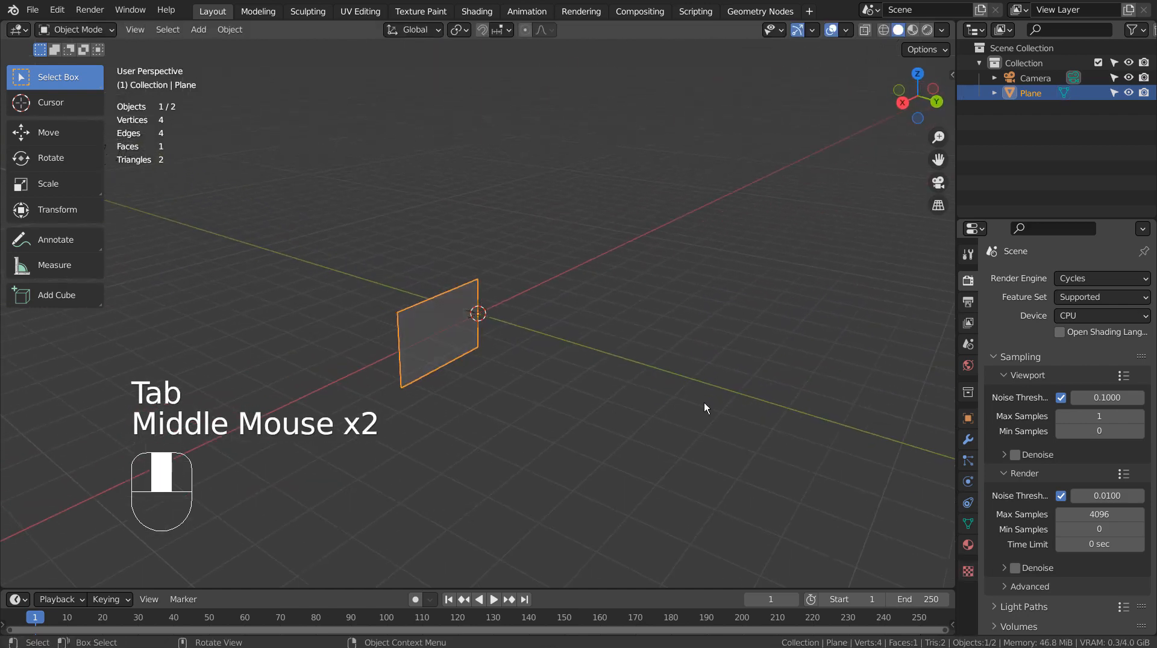
middle_drag(343, 414, 583, 380)
scroll(567, 381, up, 3)
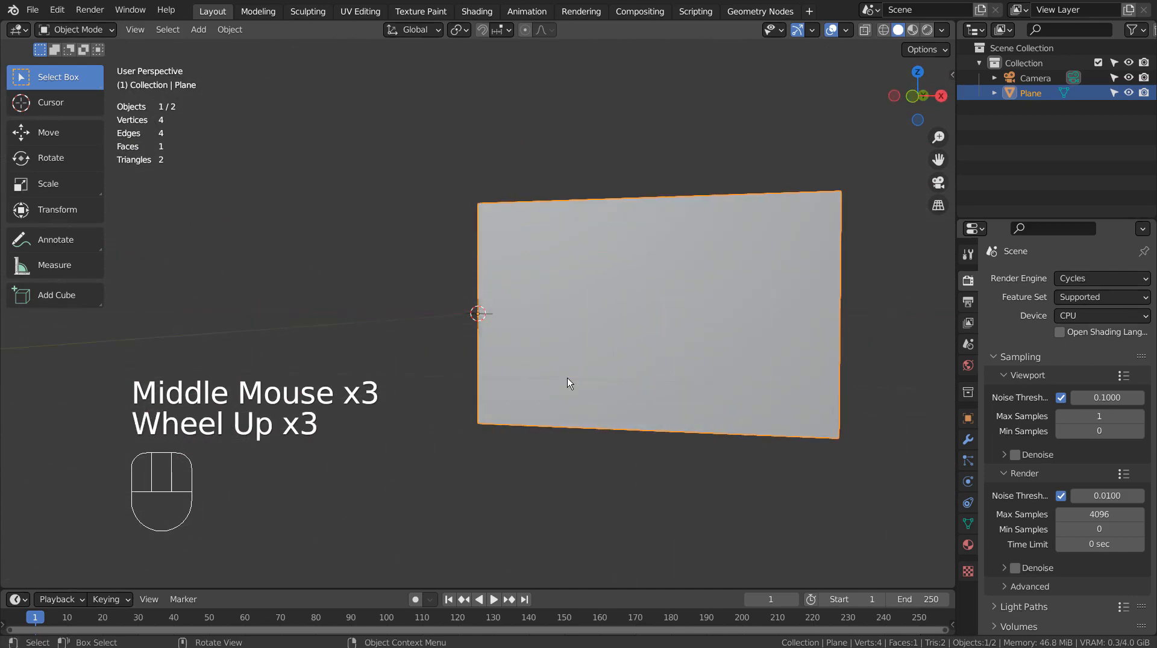
key(Tab)
key(1)
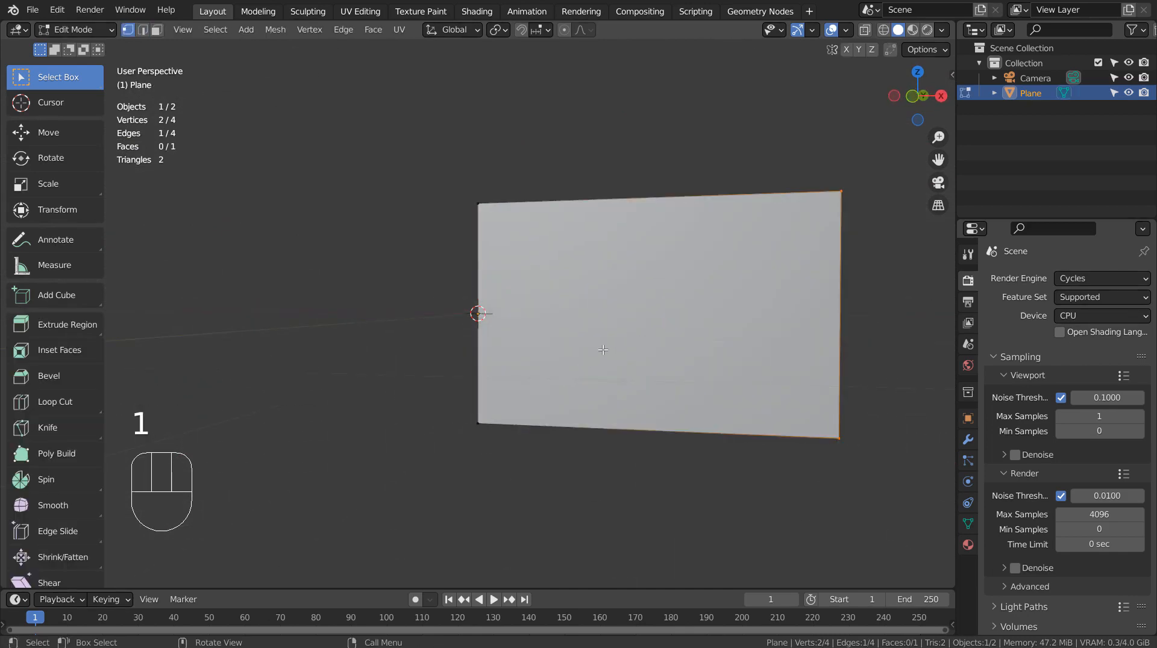
right_click(602, 349)
click(603, 349)
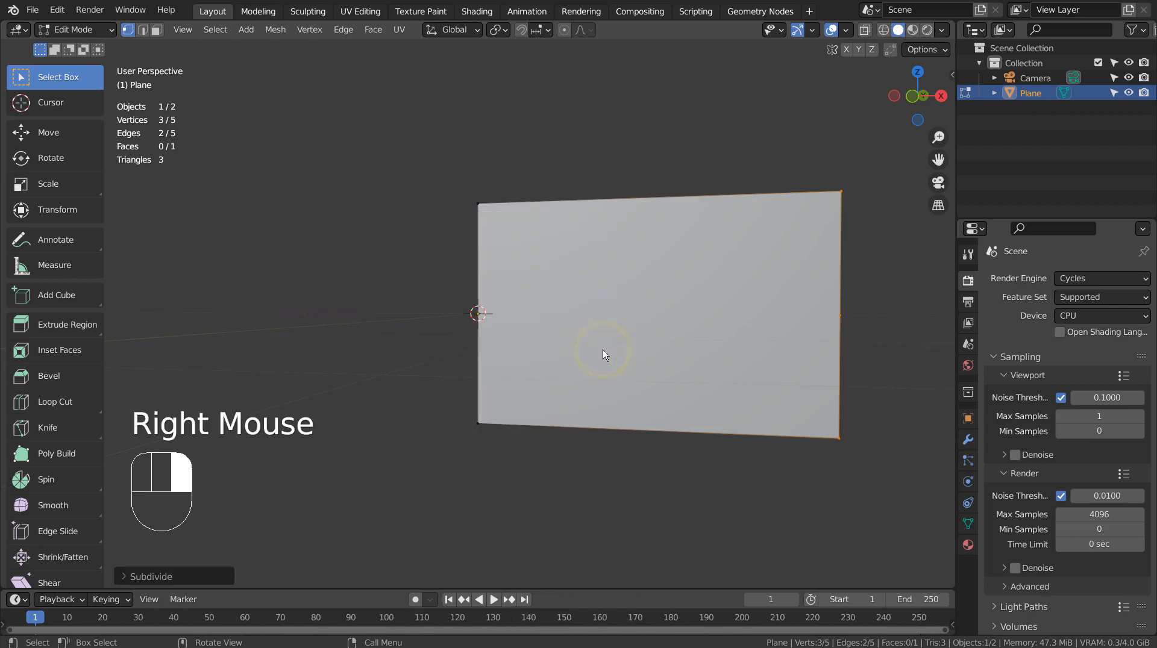
key(1)
key(a)
middle_drag(605, 355, 649, 353)
key(ctrl+z)
key(ctrl+z)
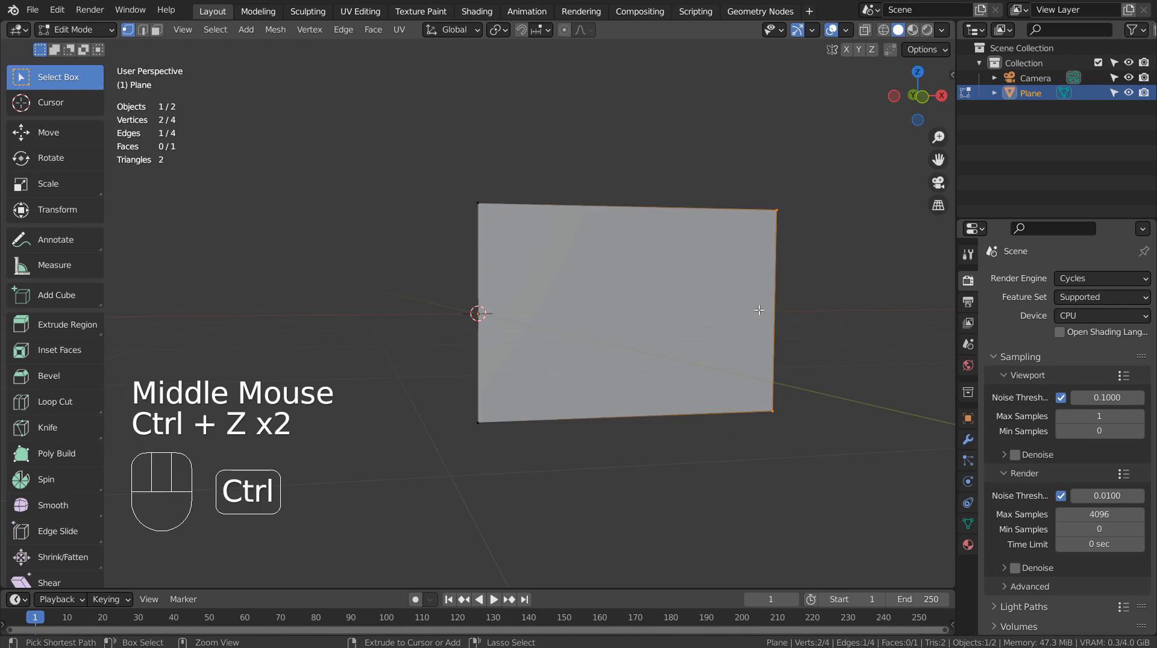
Subdivide the whole plane mesh with 25 cuts and return to Object Mode
key(Tab)
key(Tab)
key(a)
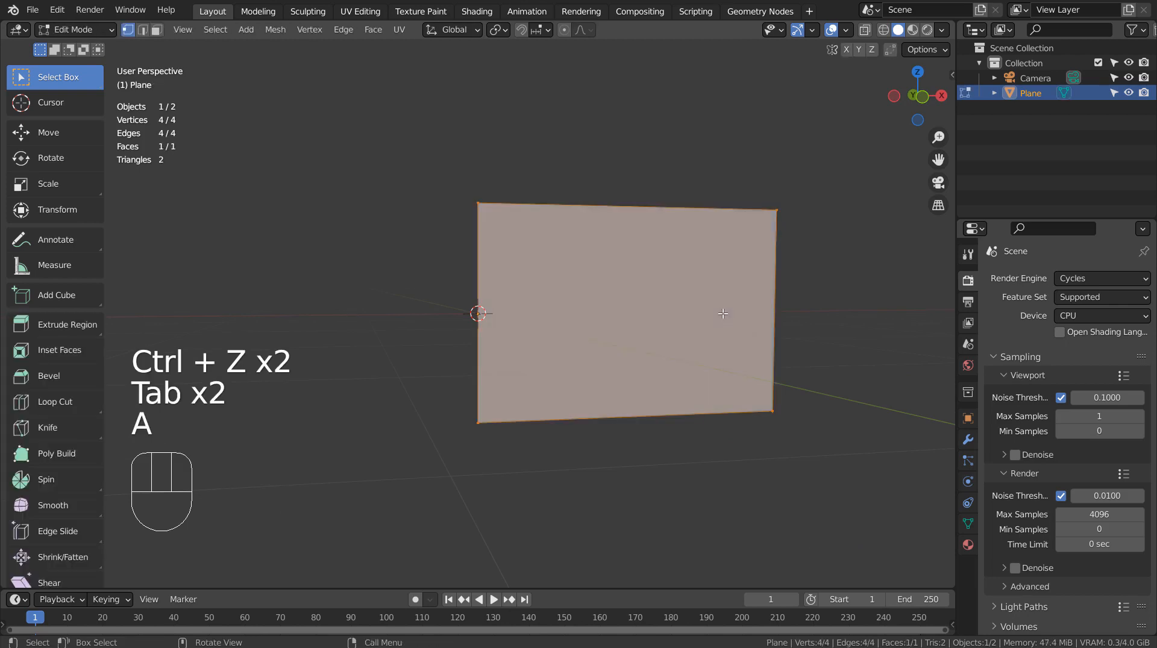
right_drag(723, 314, 722, 319)
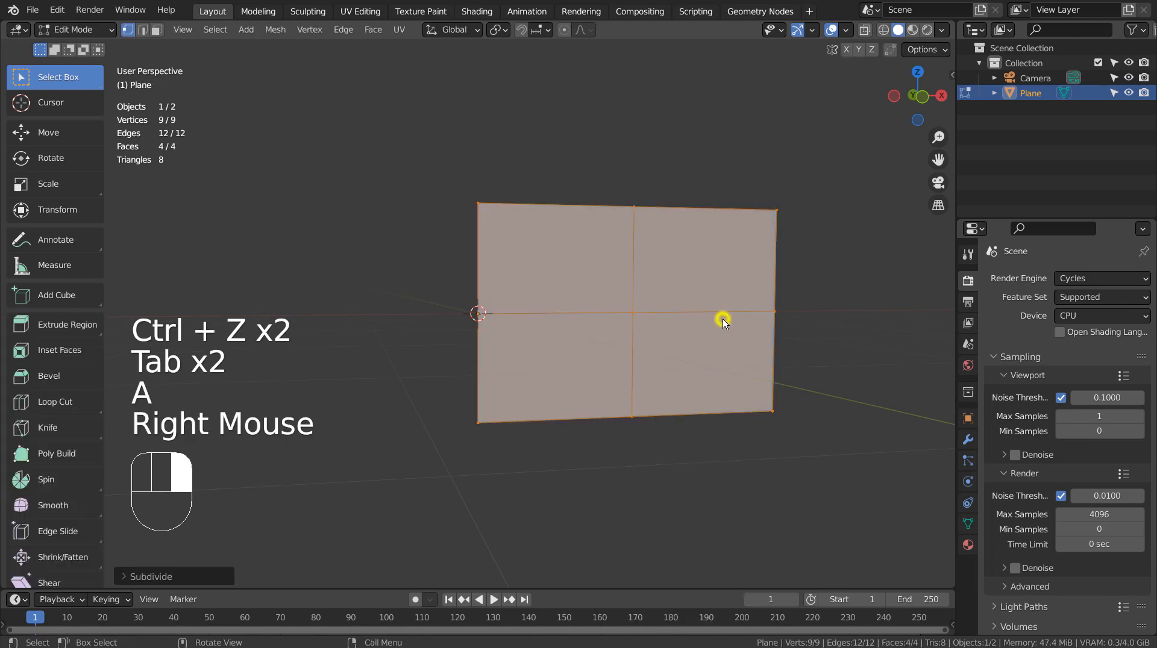
click(161, 576)
double_click(261, 473)
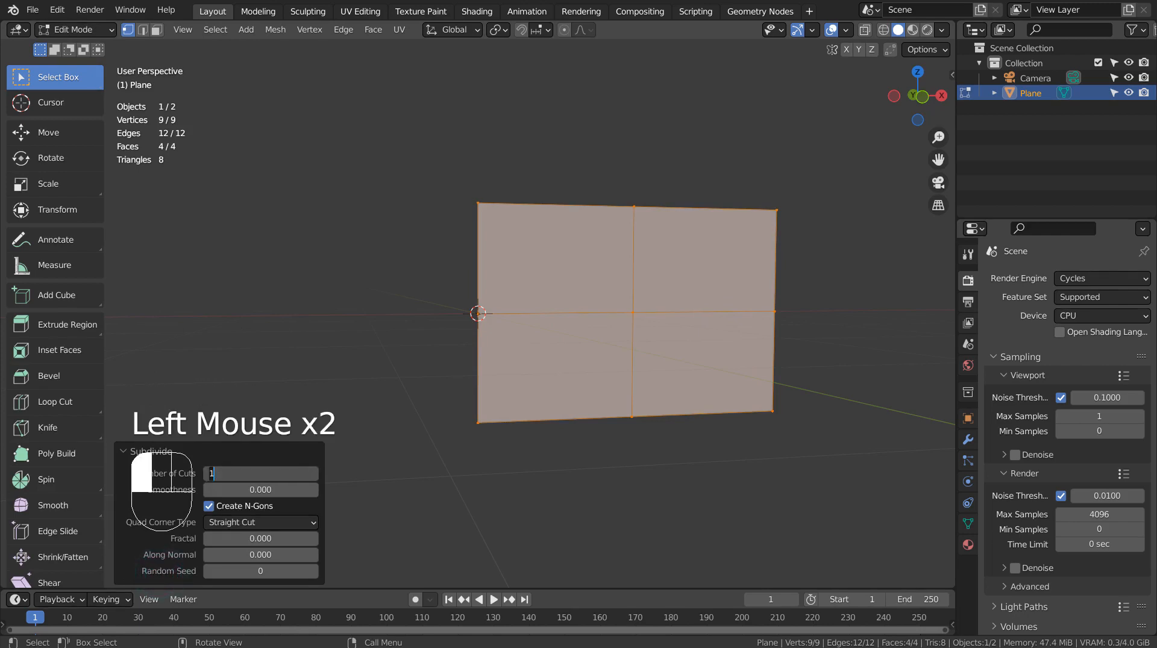
text(25)
key(Return)
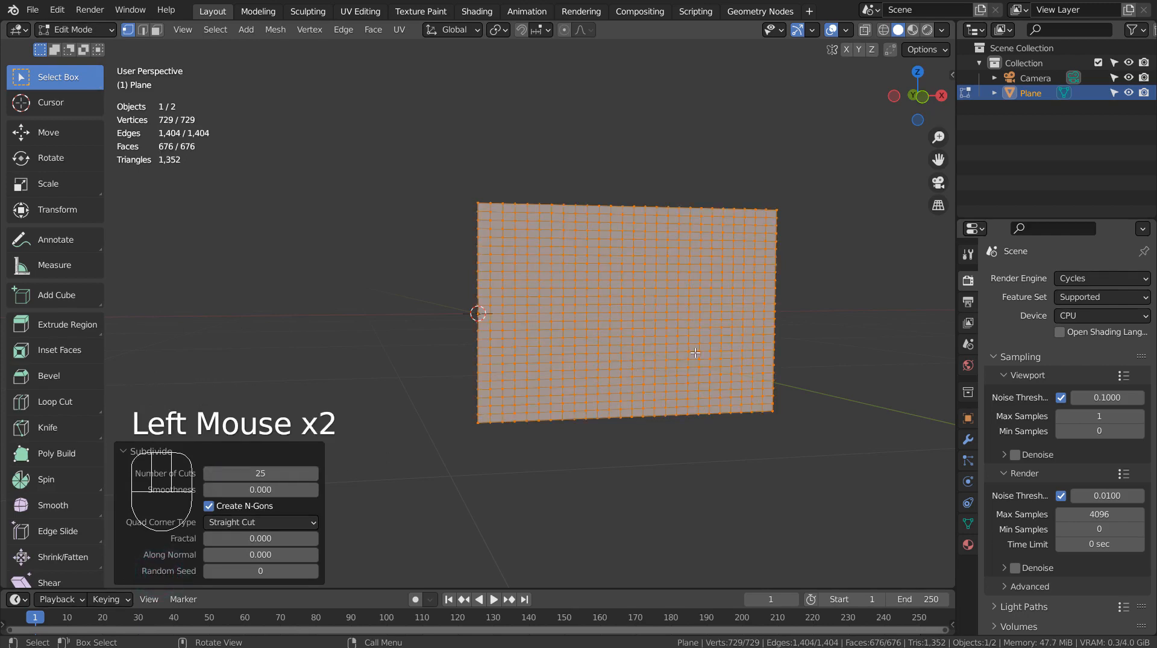
key(Tab)
middle_drag(719, 352, 679, 374)
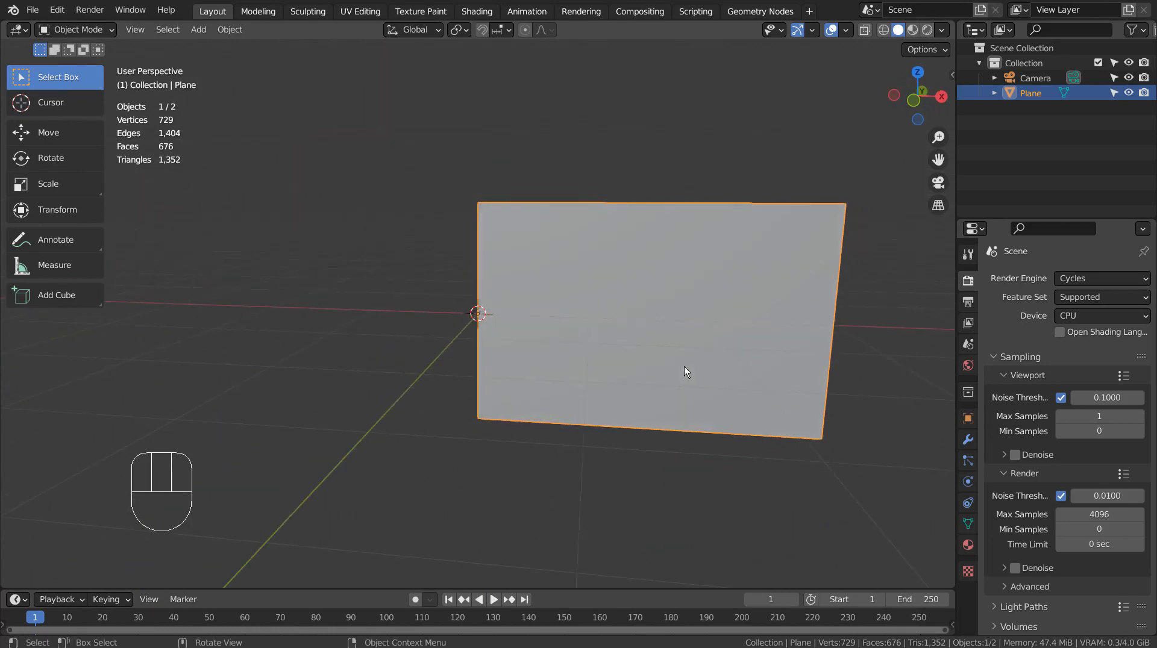
Select the column of vertices along the plane's edge at the origin and assign it to a new vertex group
key(Tab)
click(462, 287)
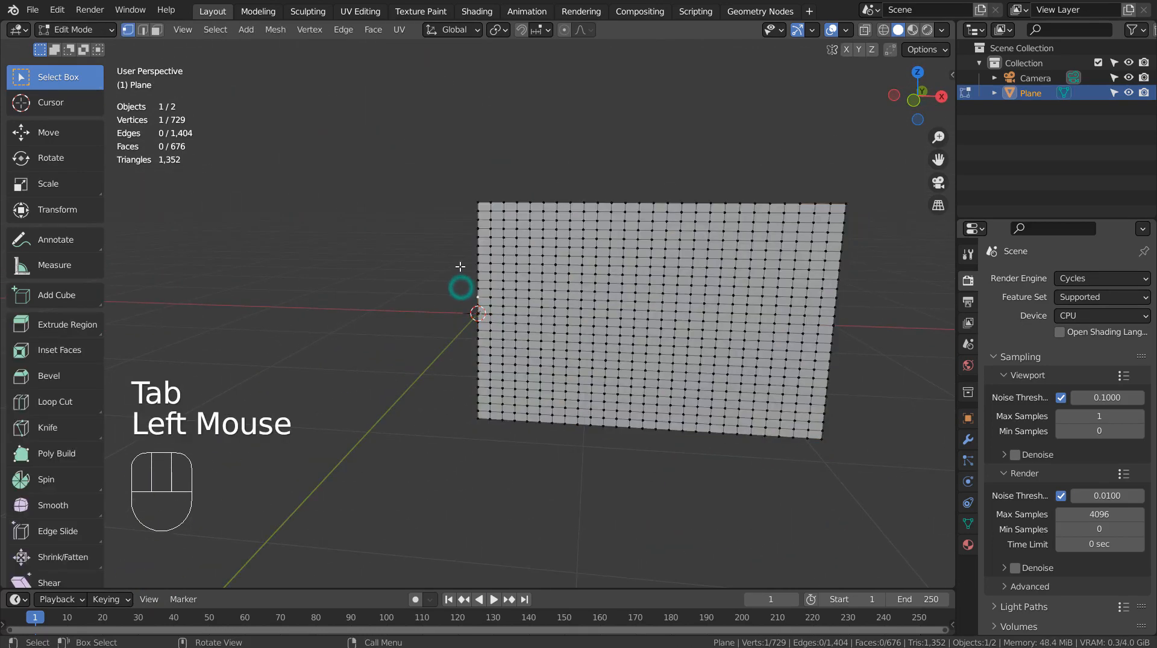
key(KP_1)
click(461, 266)
key(b)
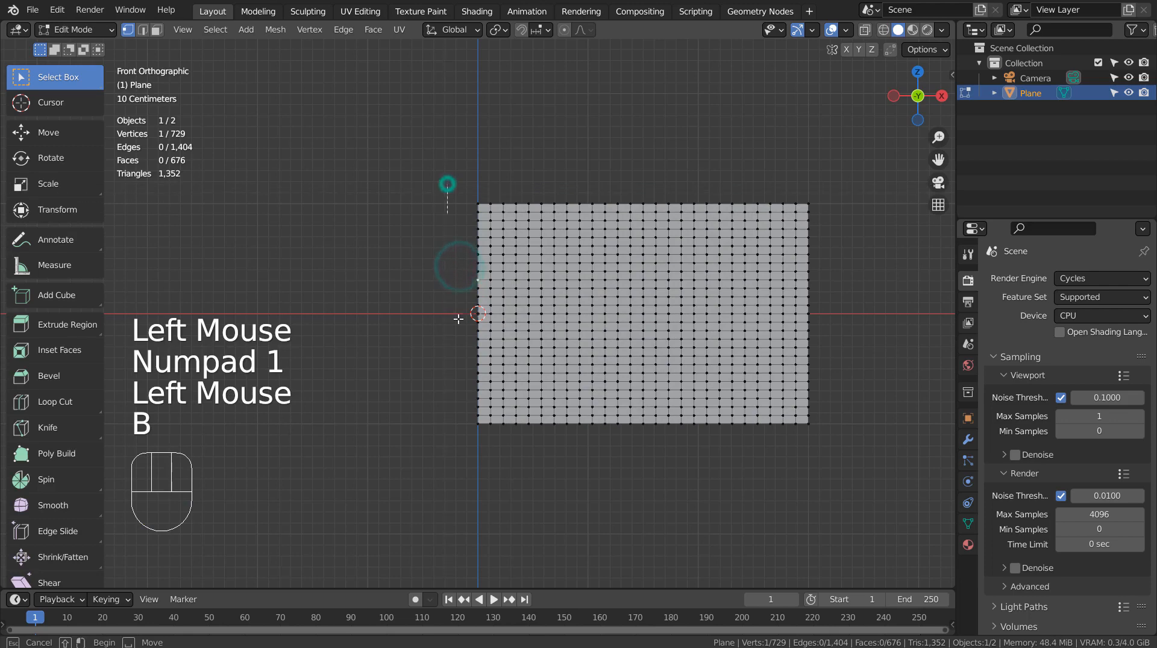
drag(447, 184, 488, 488)
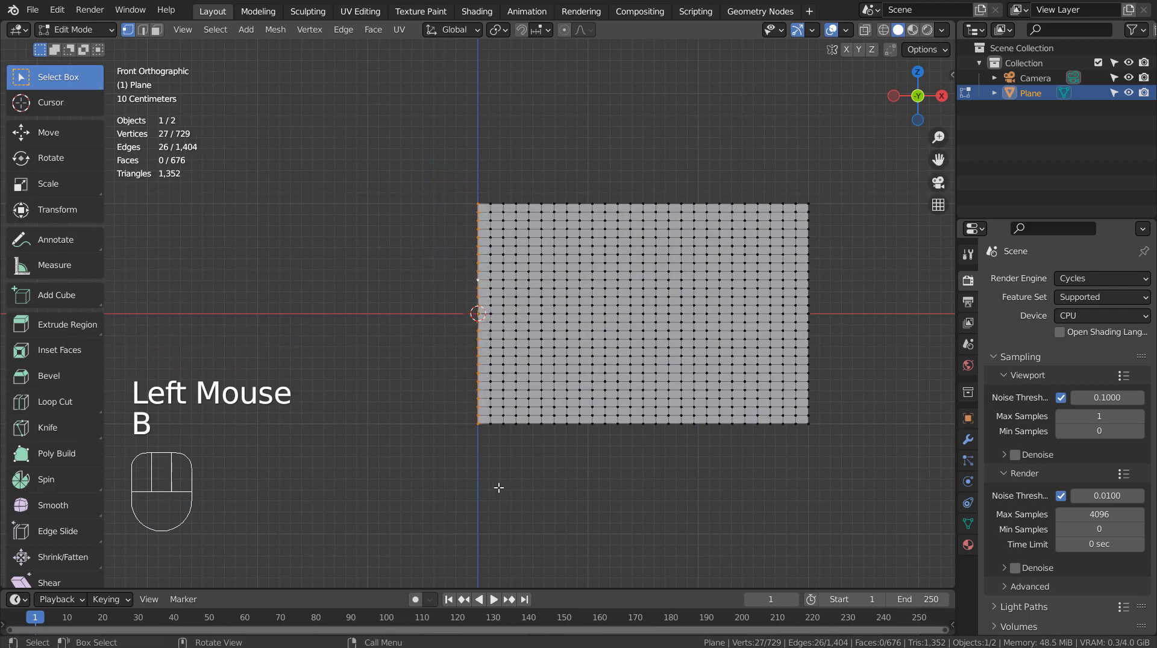
key(ctrl+g)
click(499, 488)
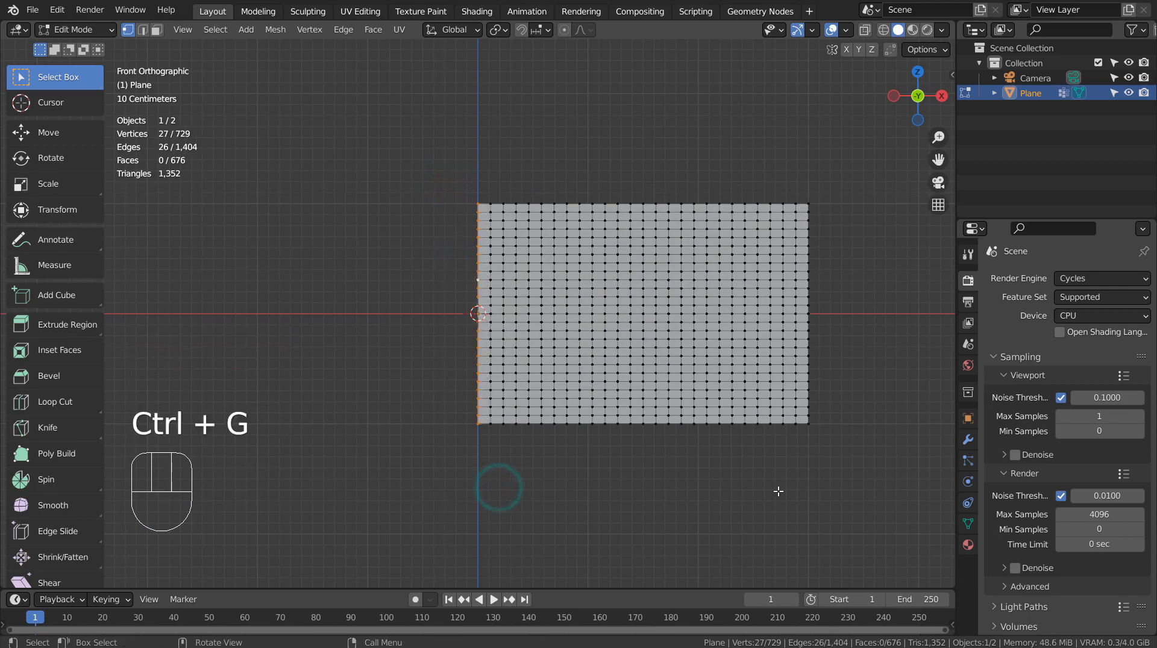
key(Tab)
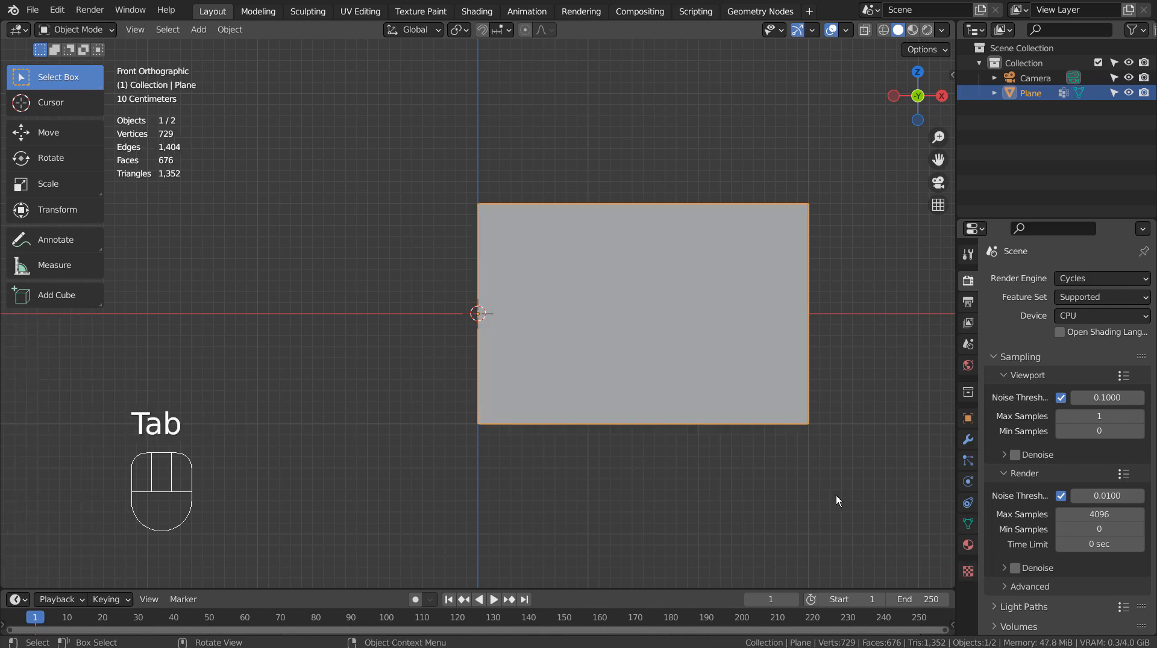
Add Cloth physics to the plane, preview the simulation and return to frame 1
click(967, 482)
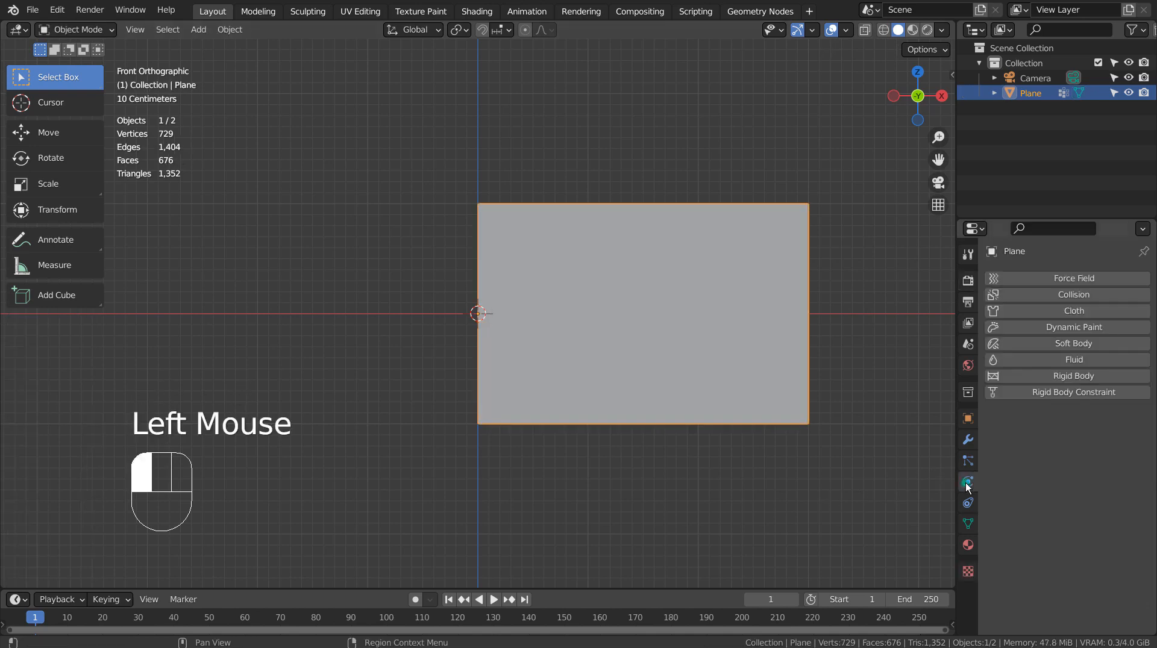
click(1046, 311)
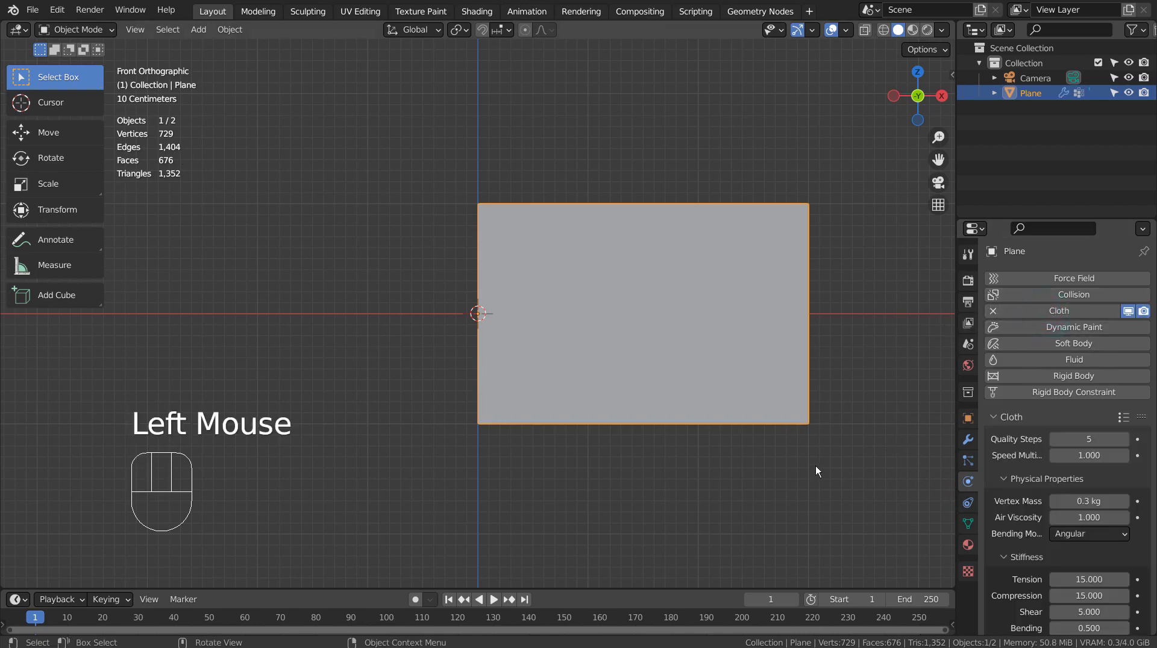
click(494, 600)
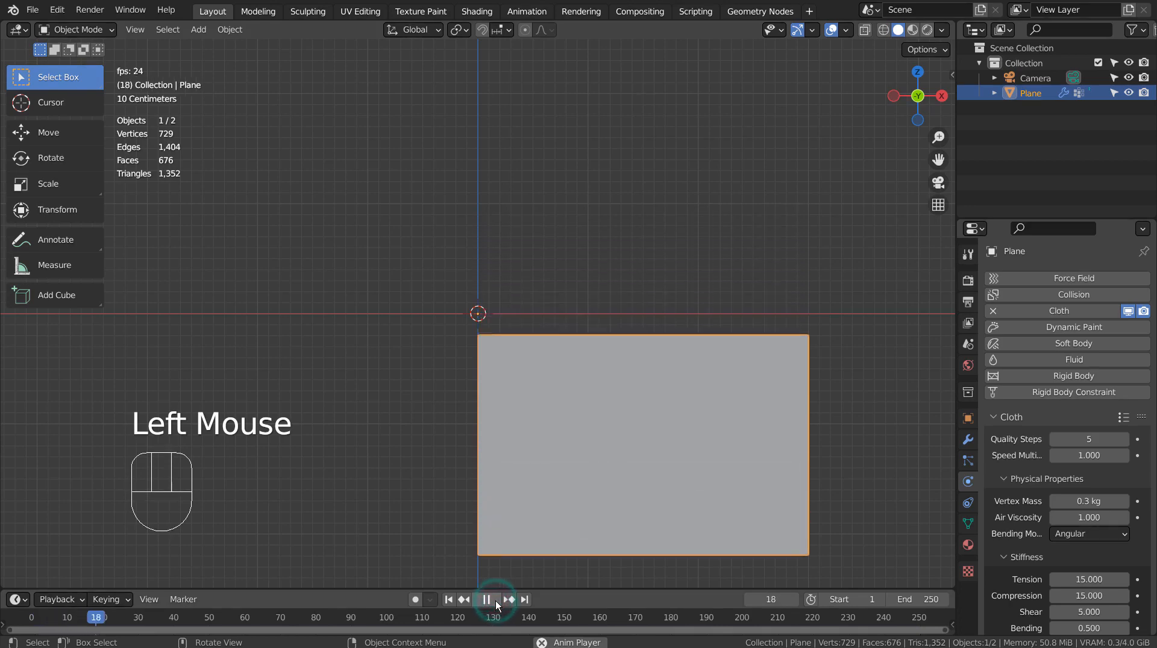
click(455, 602)
Set the cloth's Shape pin group to the vertex group "Group"
scroll(1025, 428, down, 5)
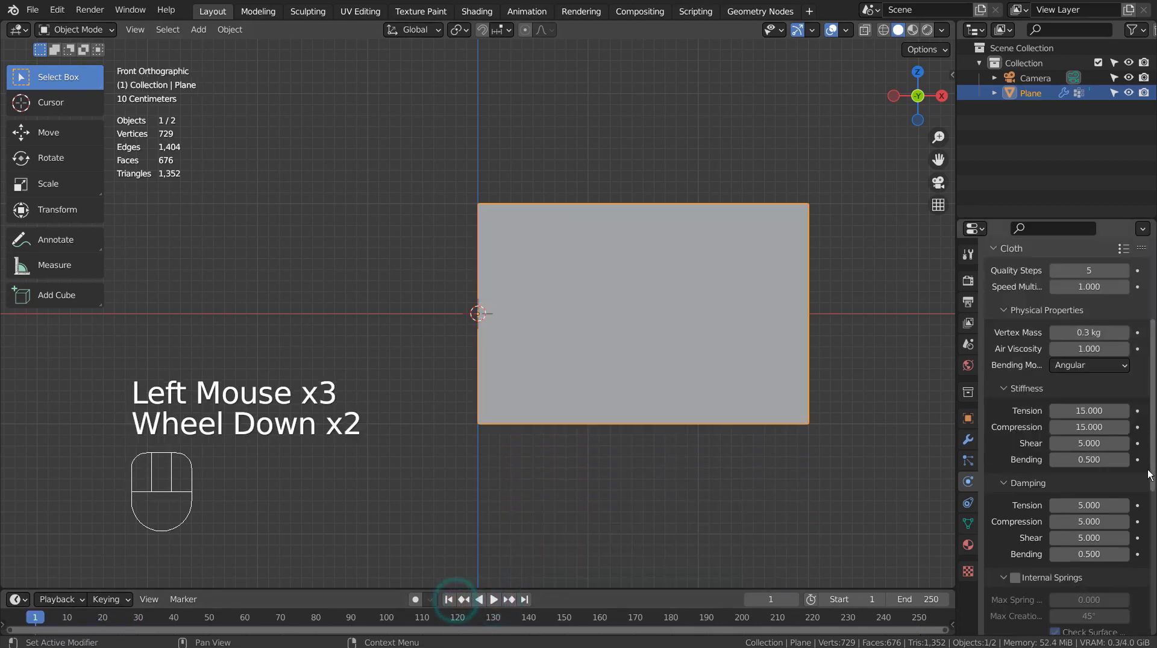
click(1003, 428)
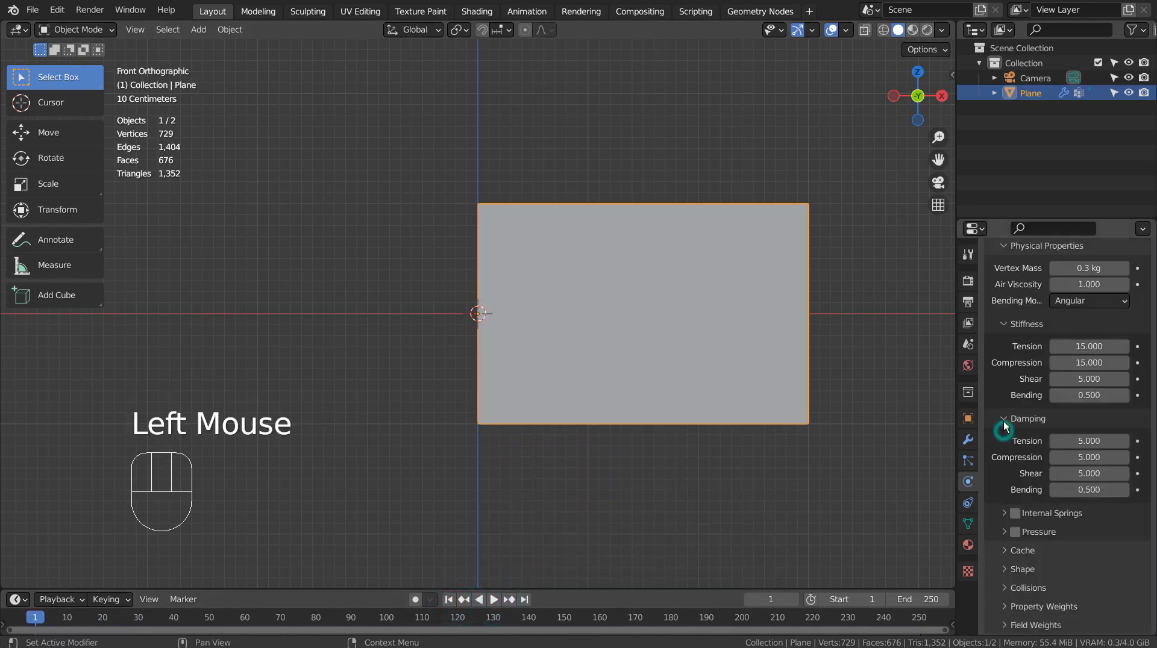
click(1003, 573)
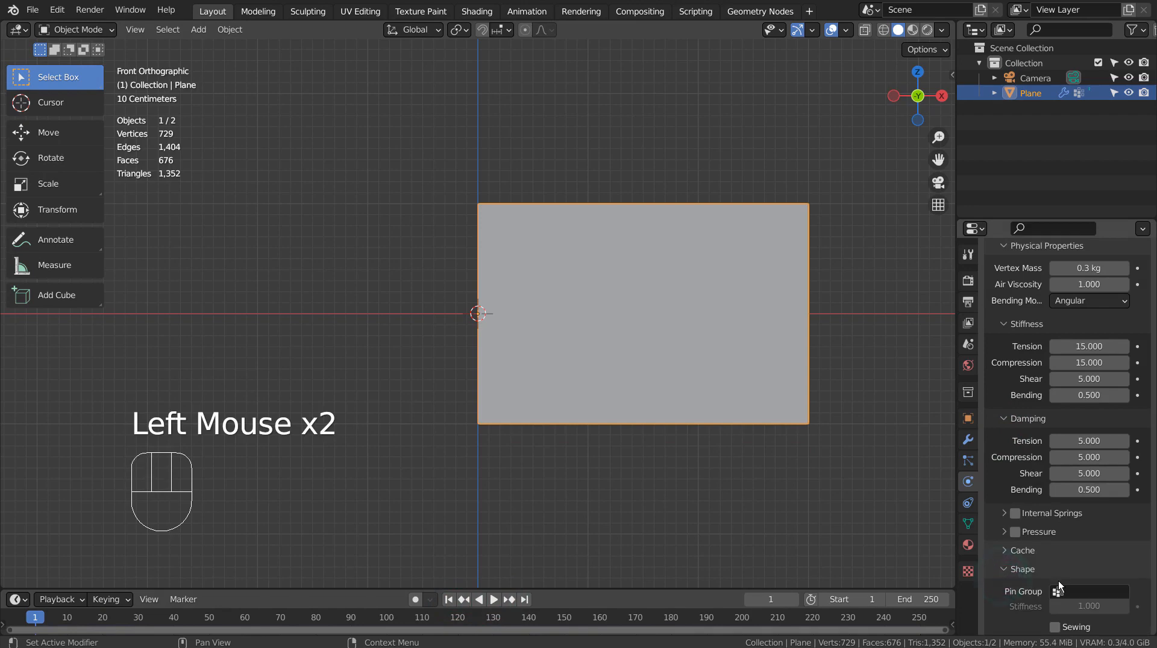
scroll(1058, 587, down, 1)
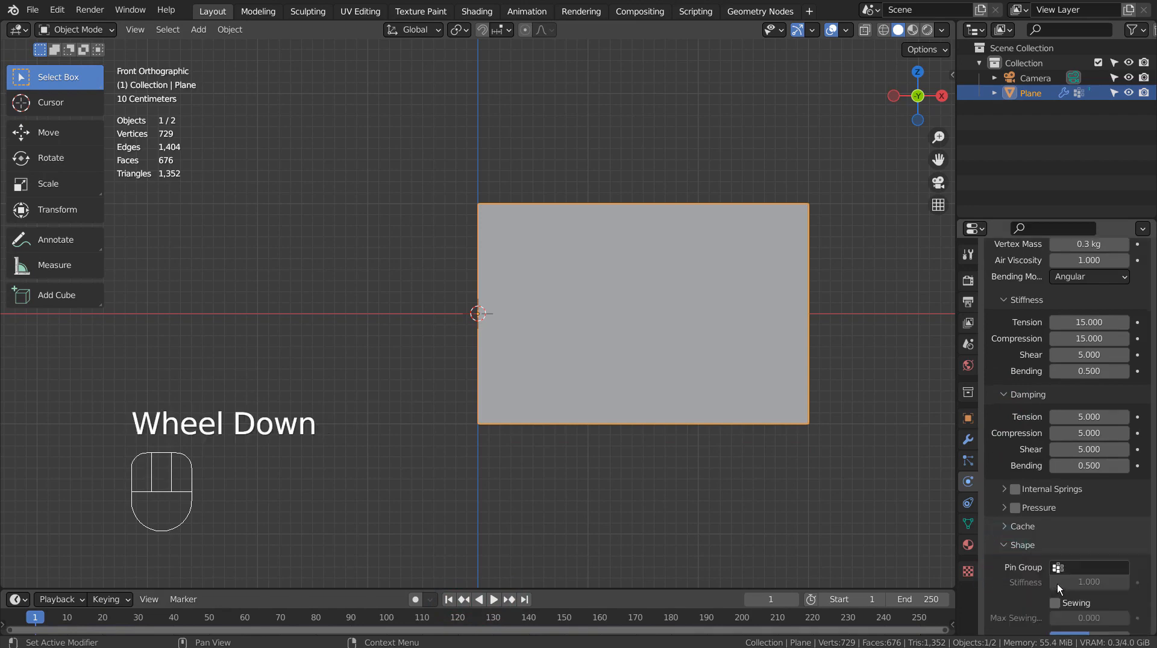
scroll(1057, 584, down, 3)
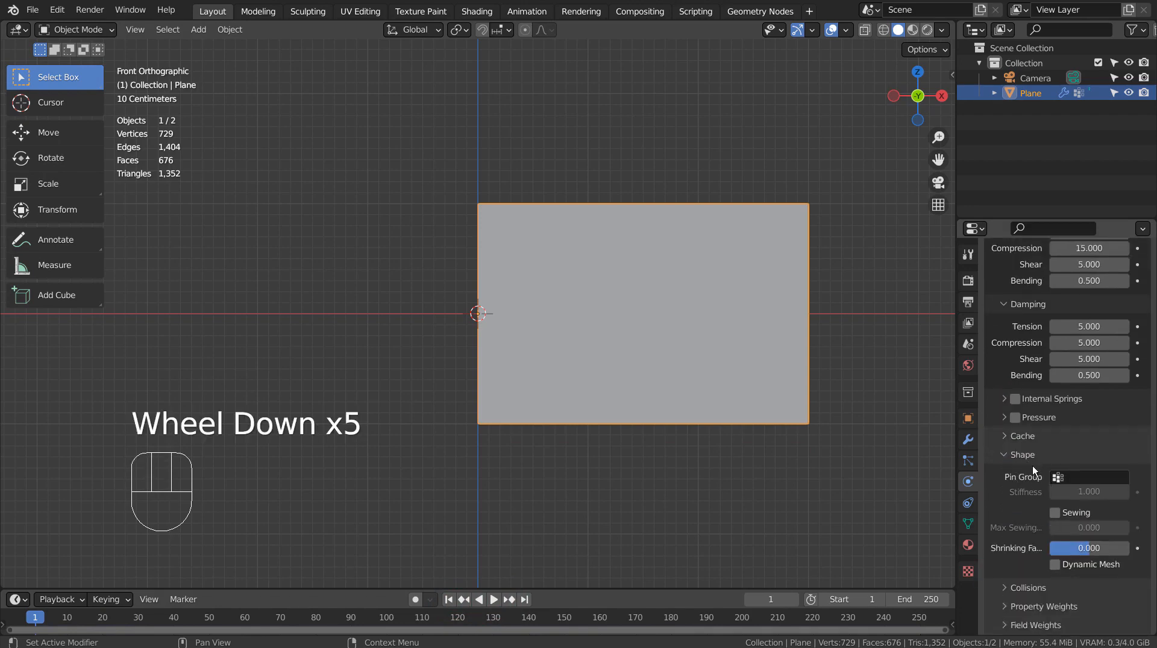
click(1056, 477)
click(1025, 499)
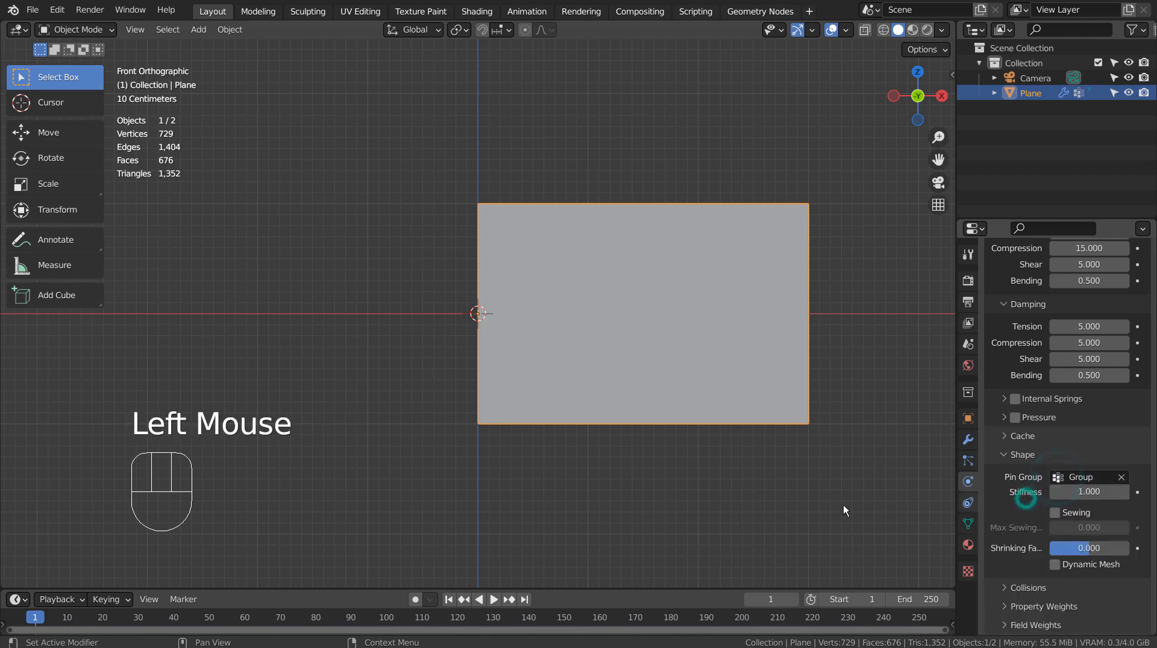
Play the pinned cloth simulation, shade the plane smooth and stop the playback
click(495, 601)
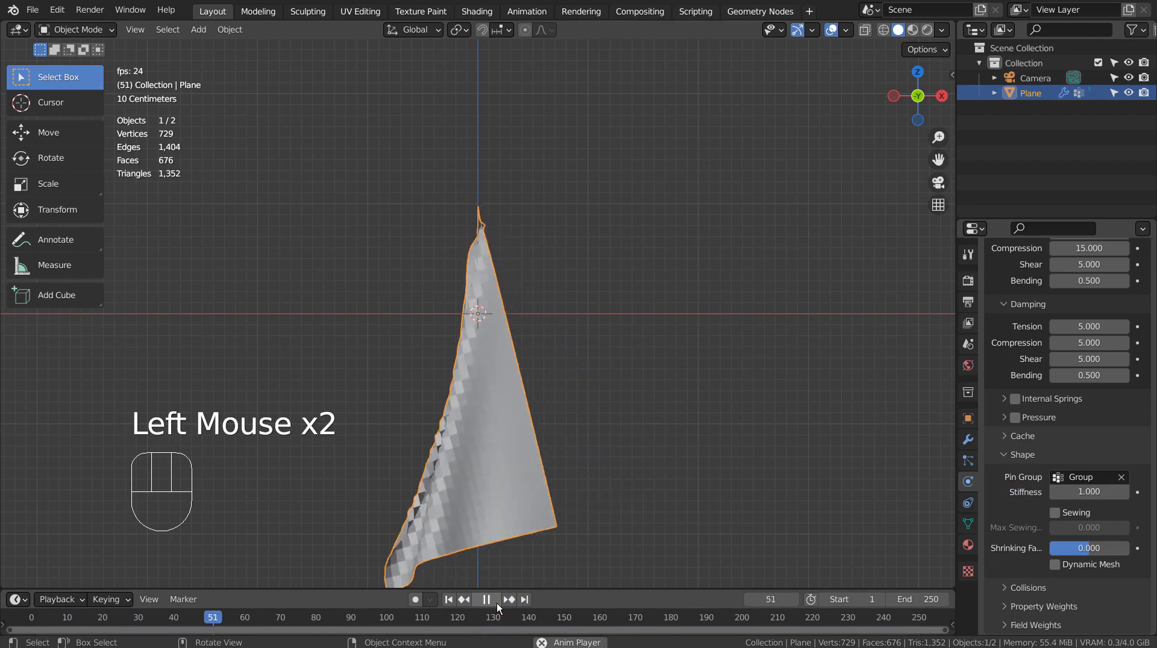
right_click(455, 348)
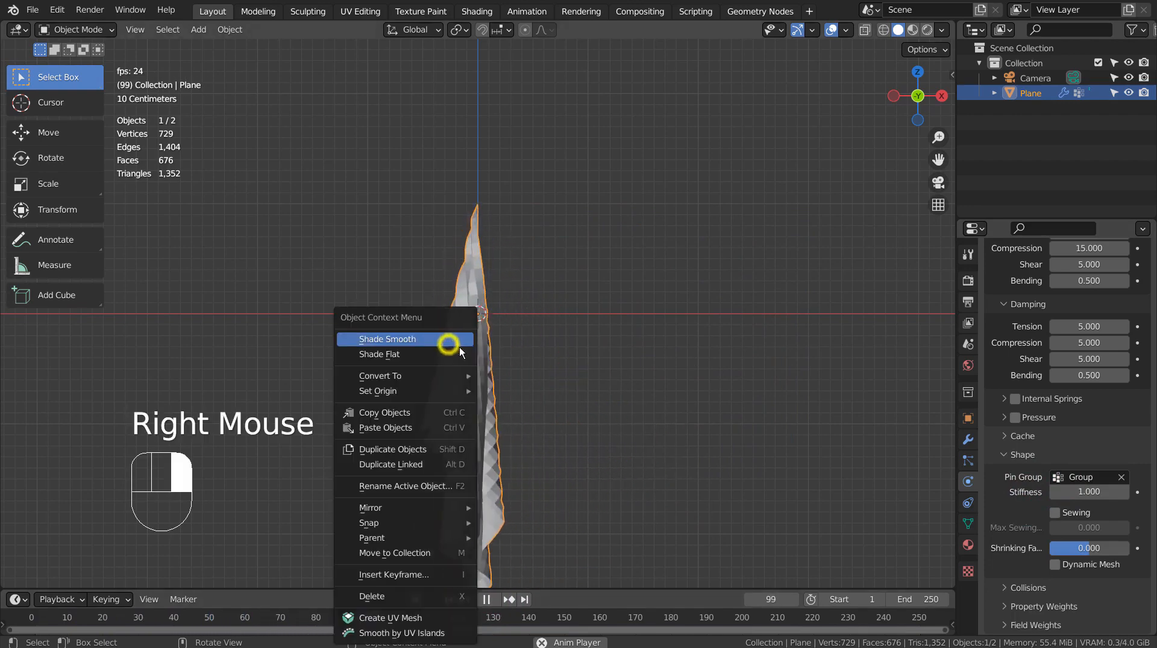
click(461, 339)
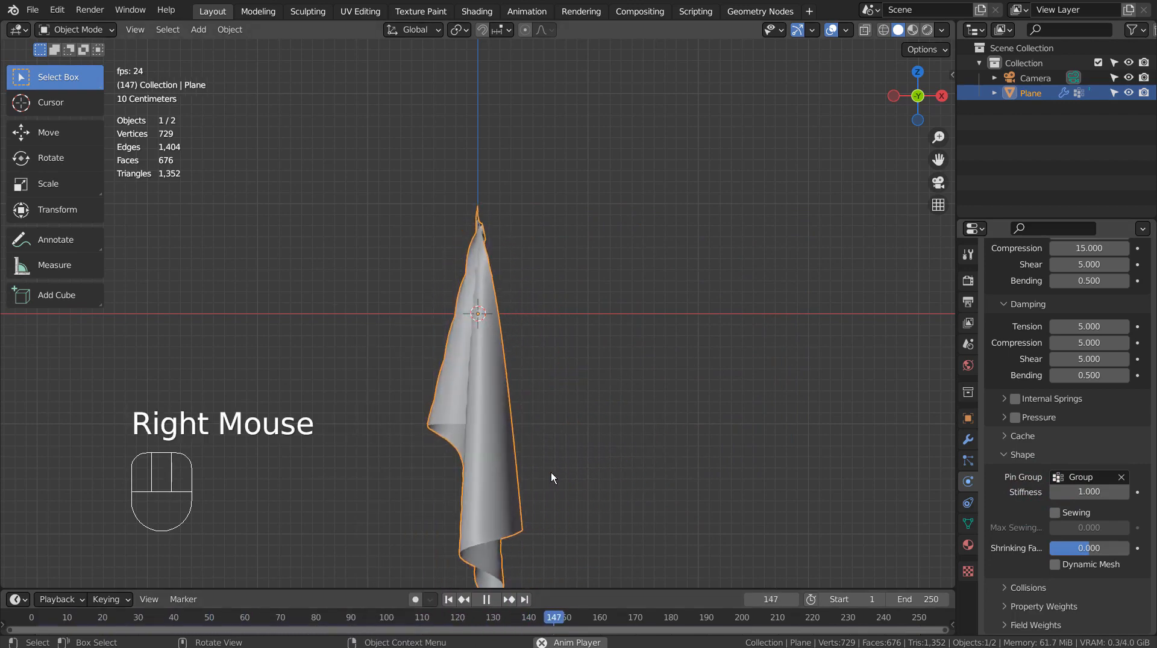
click(482, 599)
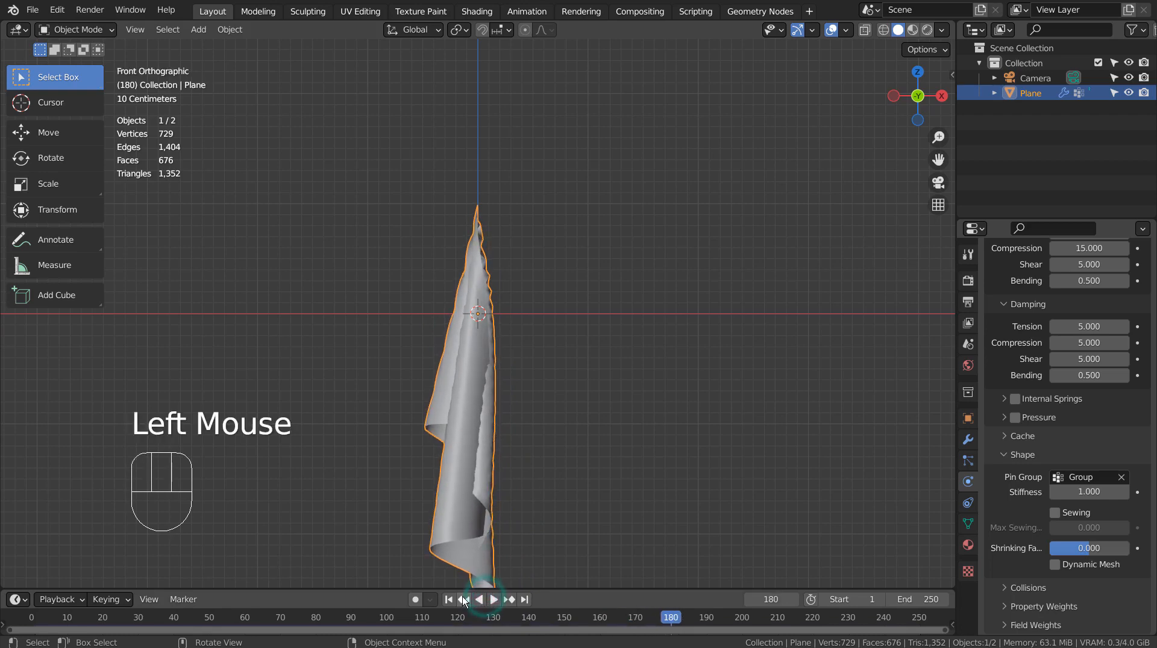
Replay the smoothed flag's cloth simulation from the start and return to frame 1
click(449, 599)
click(494, 599)
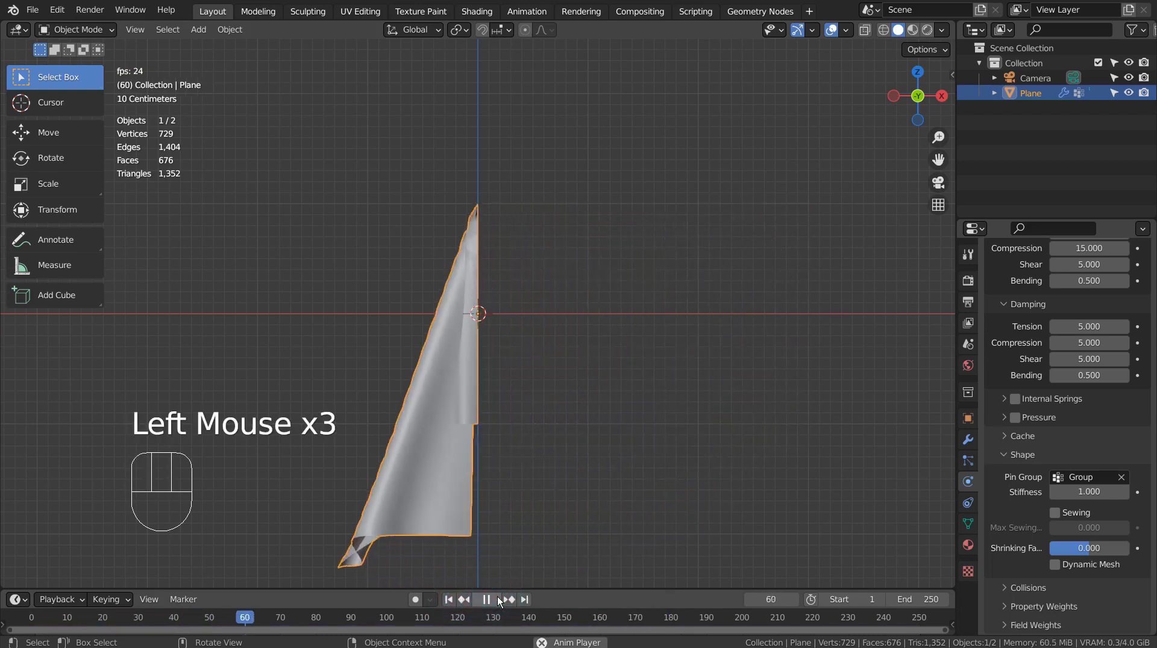
double_click(497, 598)
click(448, 598)
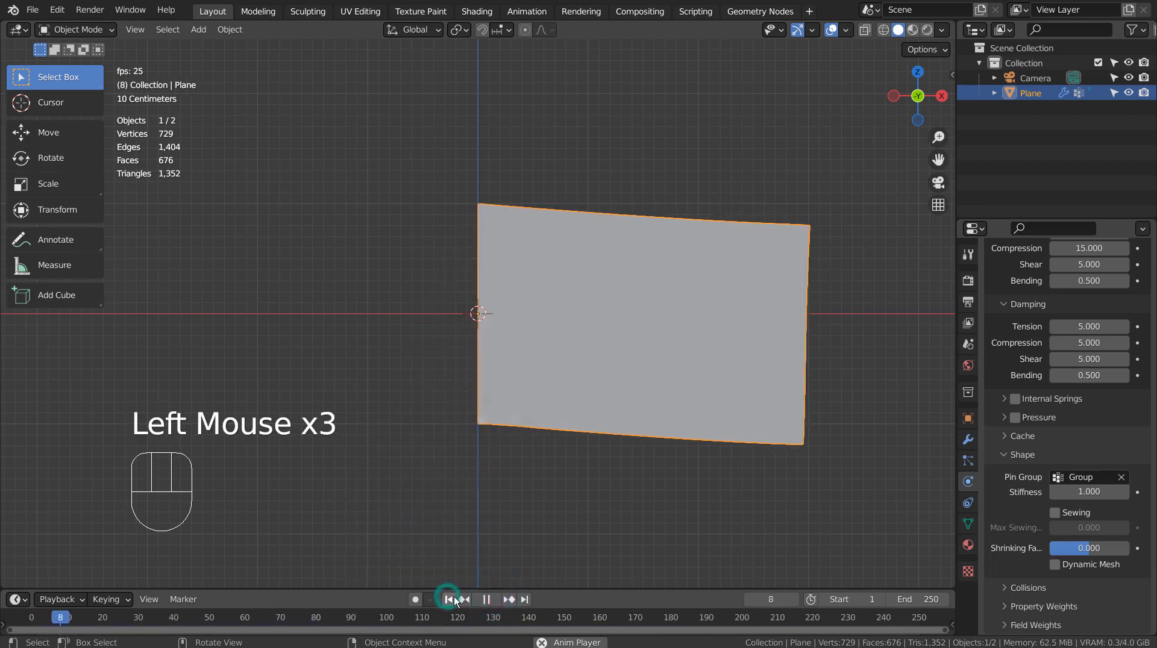
click(476, 597)
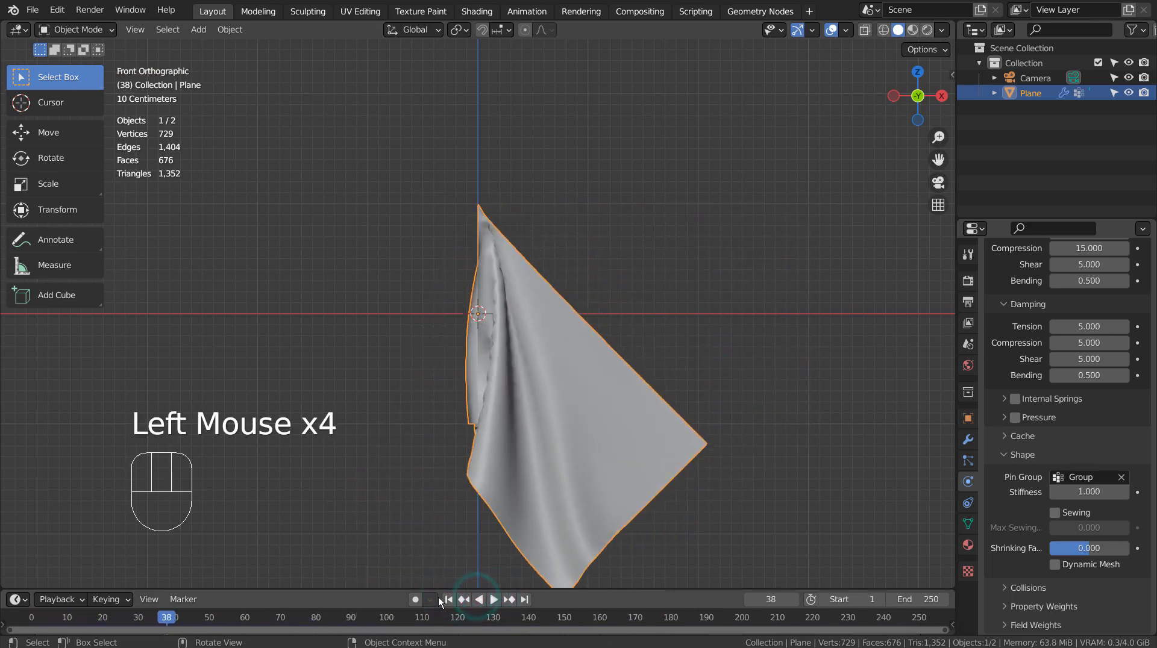
click(444, 598)
Add a cylinder at the origin, scale it to about 0.087 and stretch it along Z by about 29.18 as a flagpole
click(436, 251)
key(shift+a)
mouse_move(436, 250)
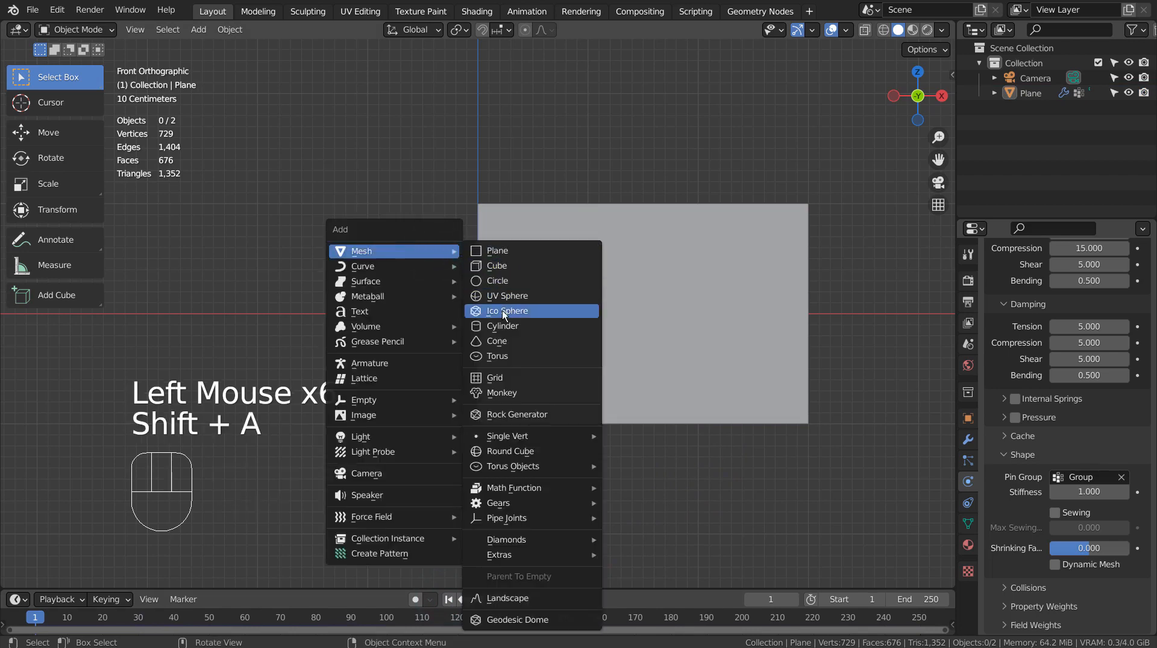
click(506, 326)
key(s)
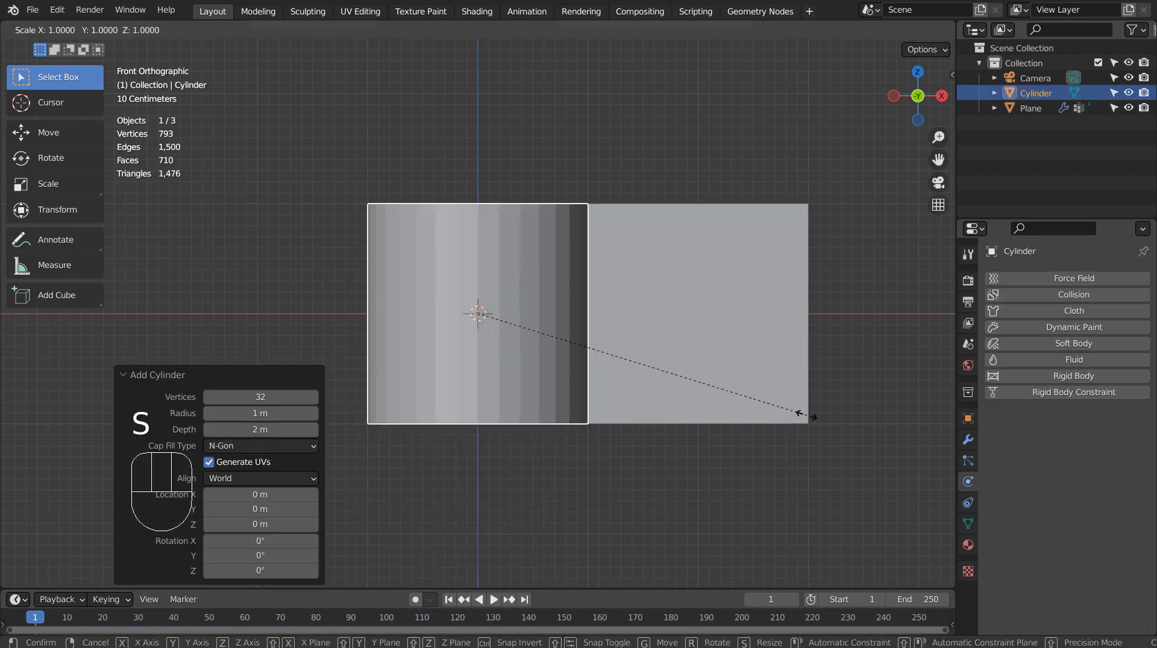
click(493, 338)
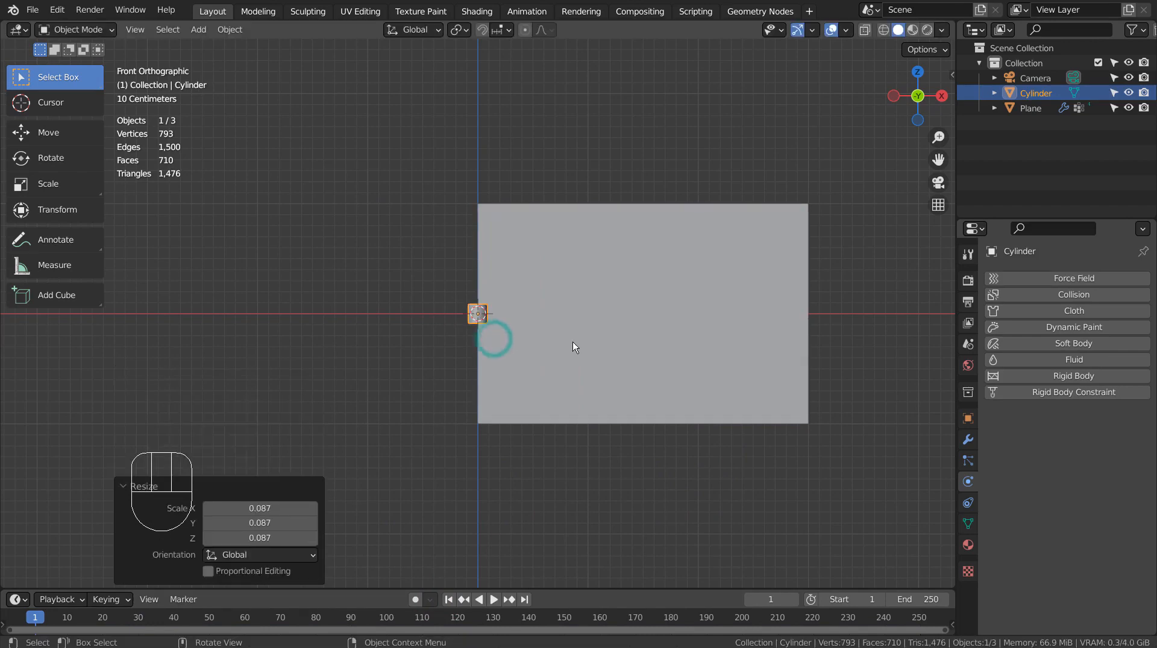
key(s)
key(z)
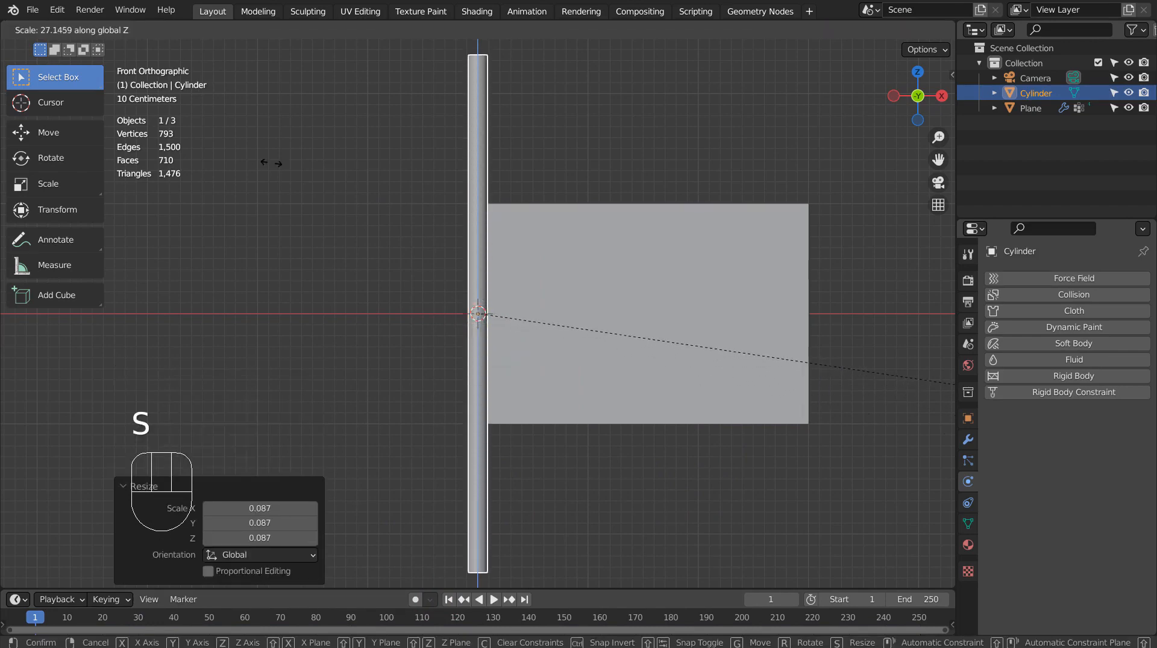
click(466, 220)
Move the pole down along Z until its top is just above the flag's upper edge, and shade it smooth
key(g)
key(z)
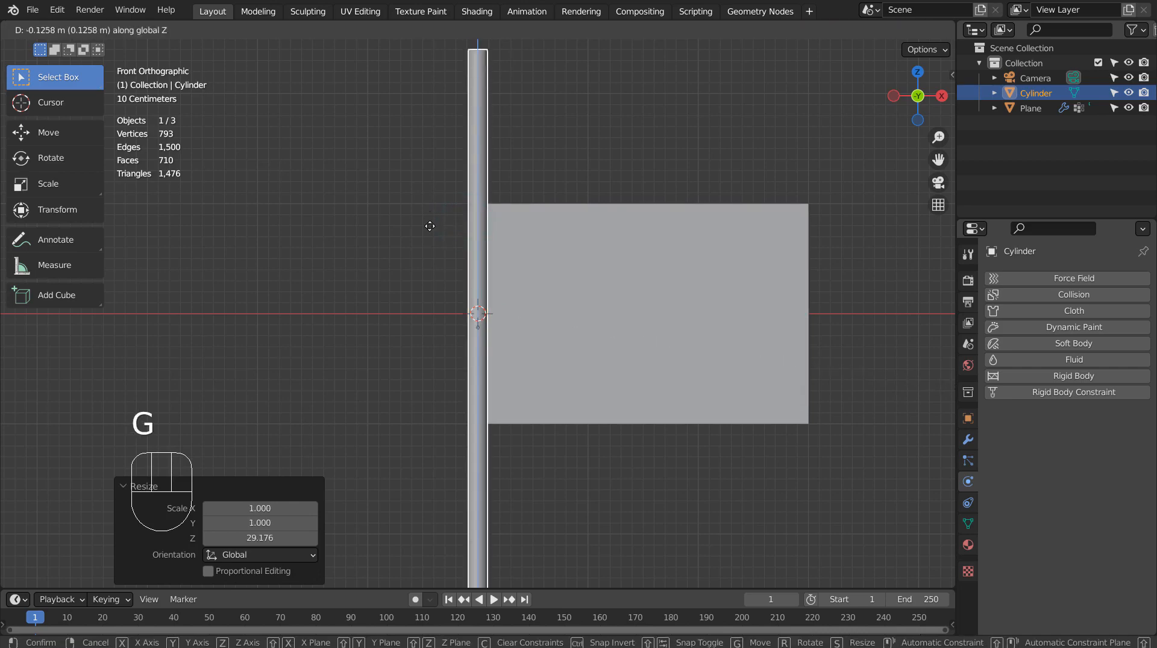
click(432, 352)
right_click(472, 258)
right_click(472, 258)
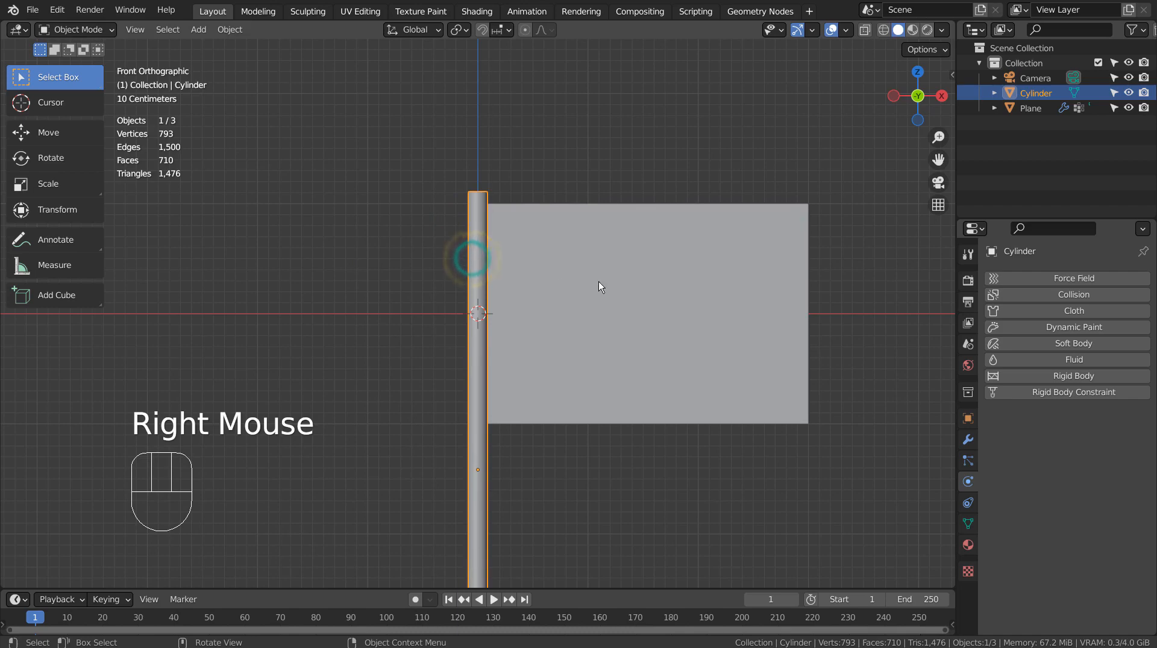
Add a UV sphere, scale it to about 0.163 and move it up about 1.2 m along Z onto the pole's top
key(shift+a)
mouse_move(594, 276)
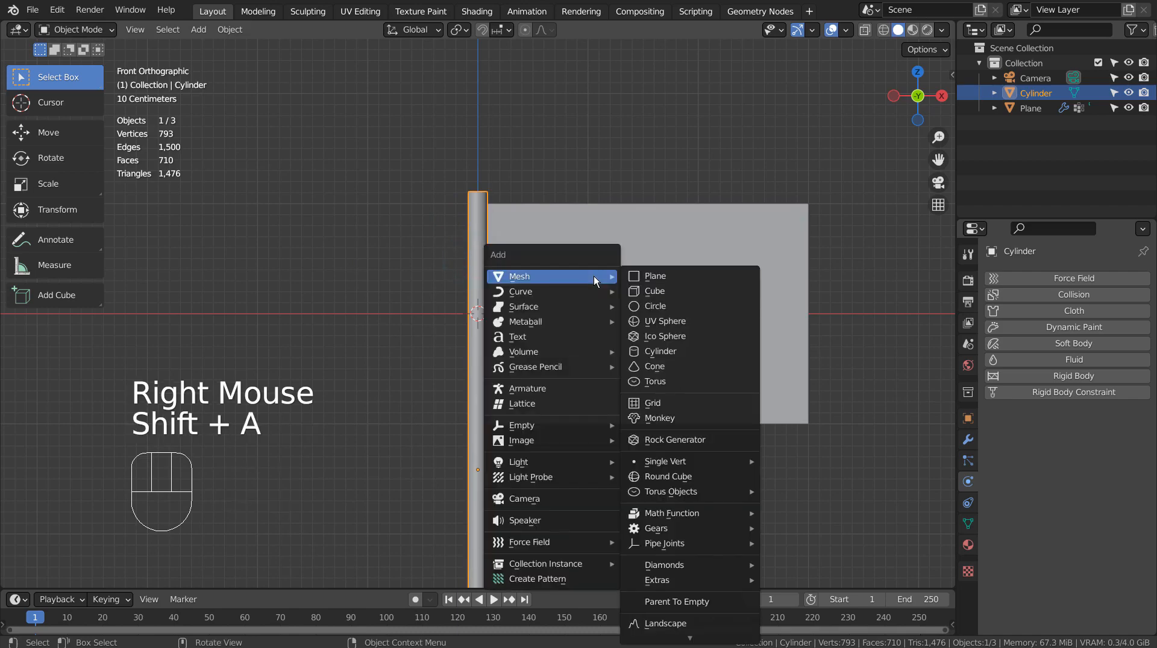
click(693, 321)
key(s)
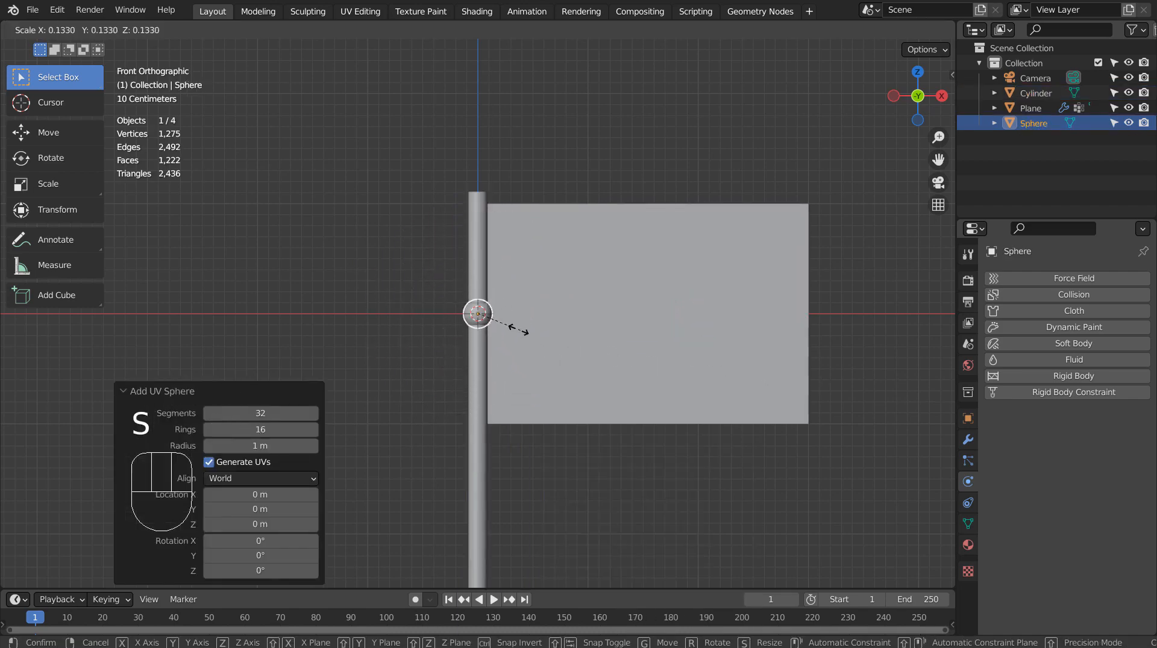
click(529, 335)
key(g)
key(z)
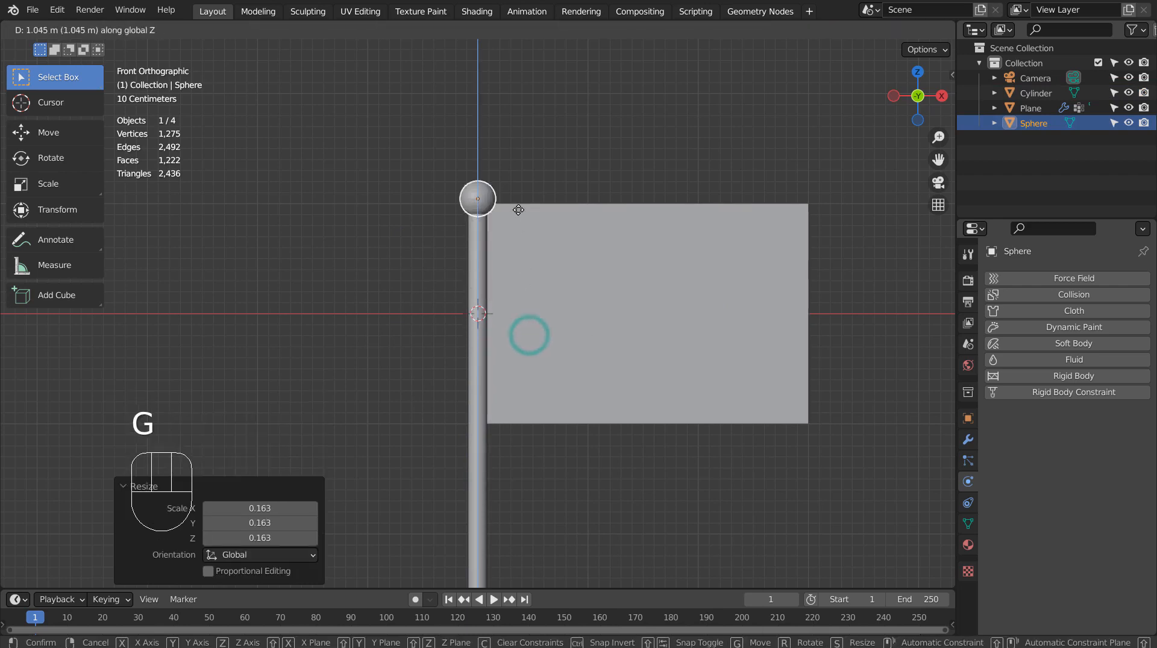
click(516, 203)
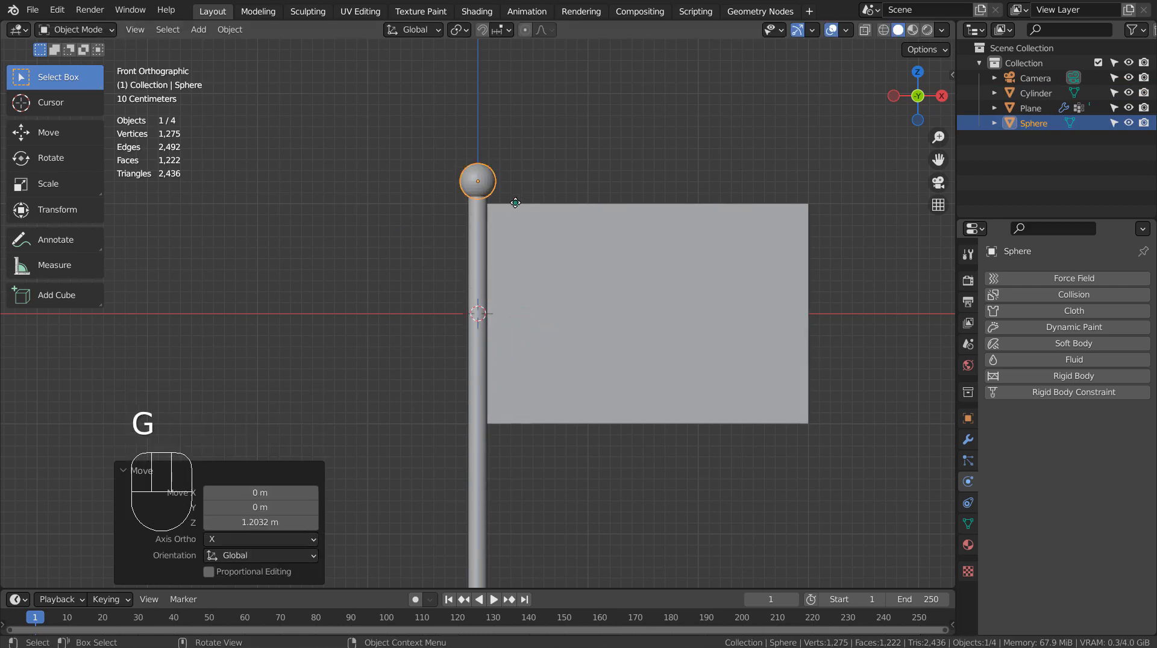
Give the sphere a level 3 subdivision surface and shade it smooth
key(ctrl+3)
right_click(483, 183)
click(480, 183)
click(581, 143)
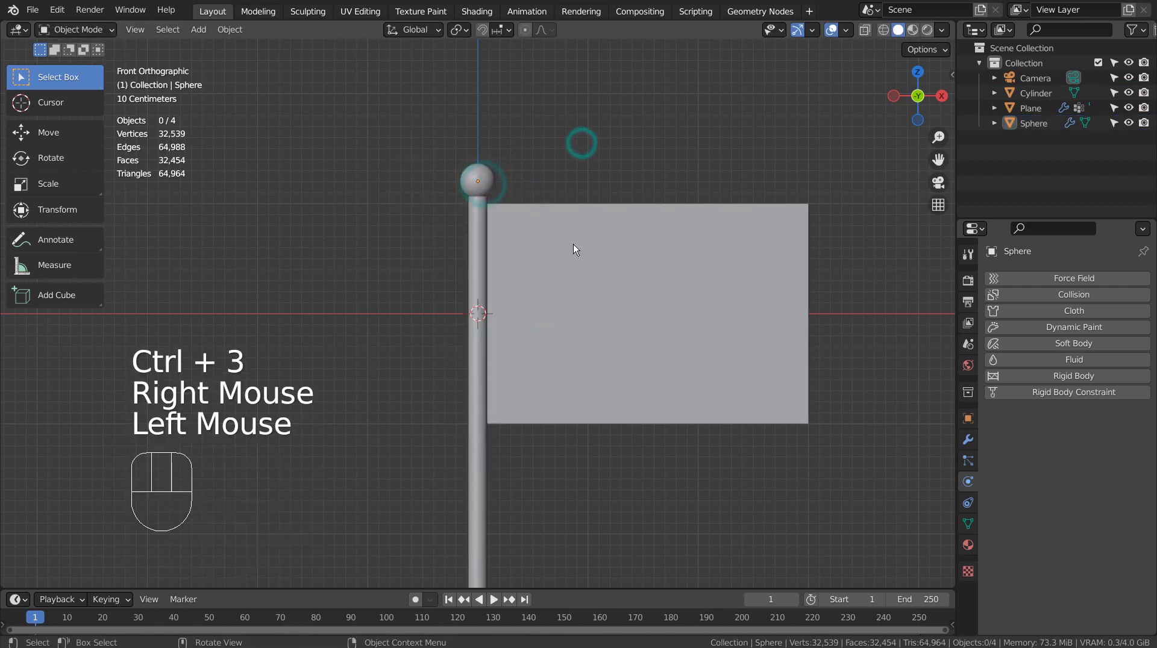
Create a new material for the pole with a pure white base color, metallic about 0.917 and reduced roughness
double_click(482, 337)
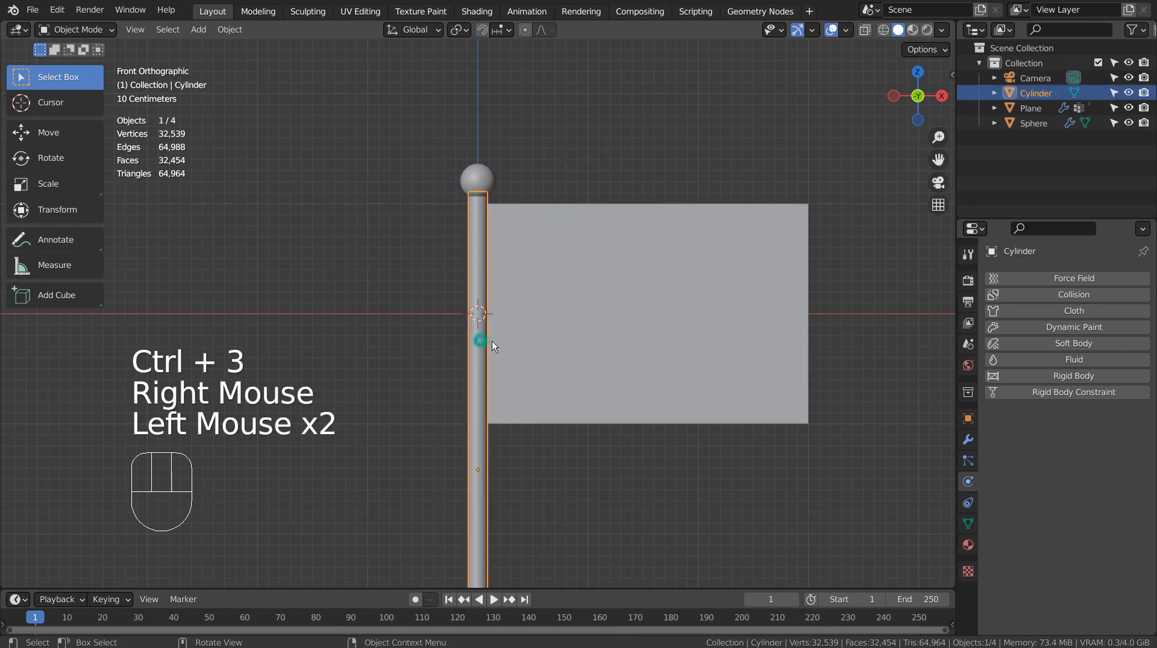
click(969, 544)
click(1067, 343)
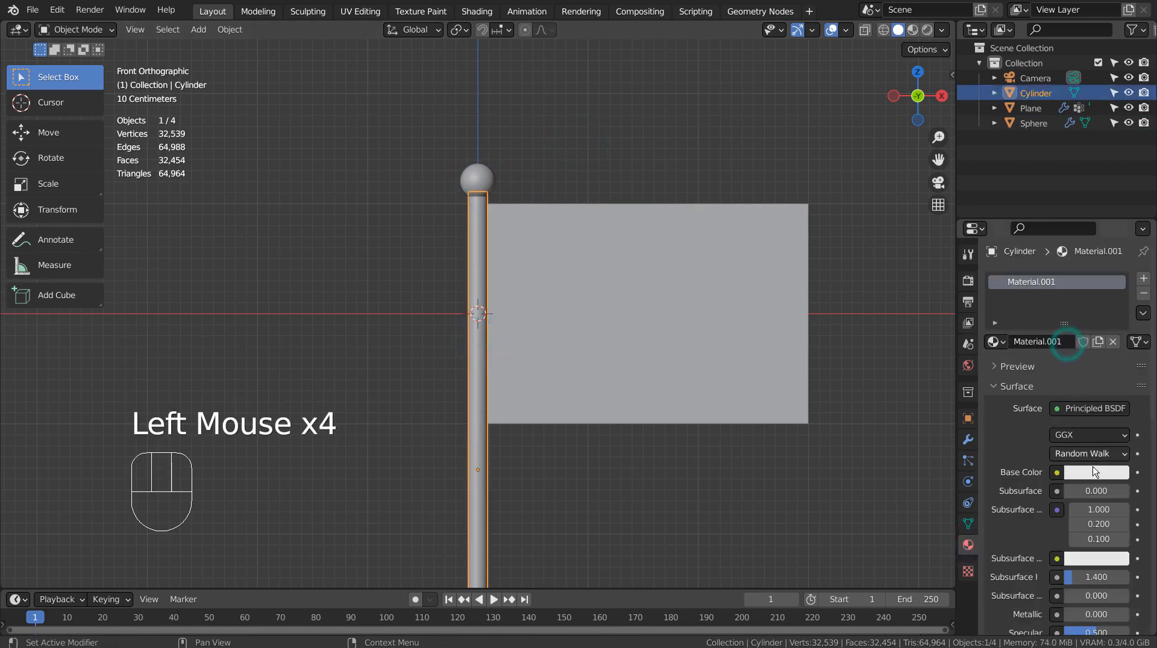
click(1095, 471)
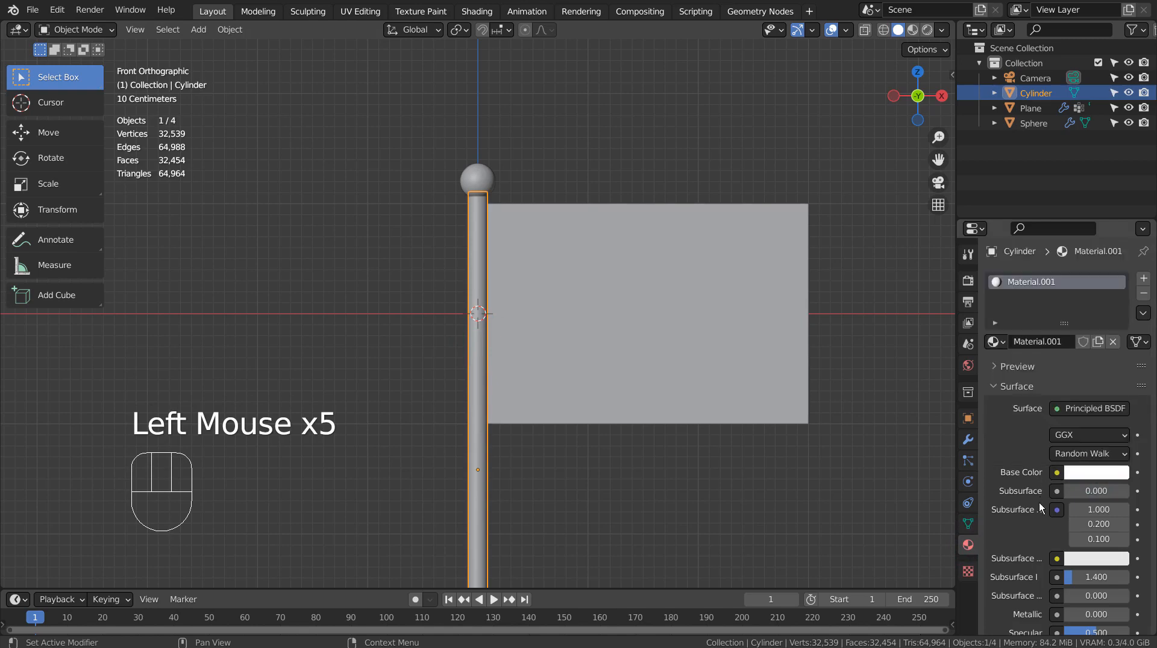
scroll(1075, 605, down, 4)
drag(1074, 470, 1124, 470)
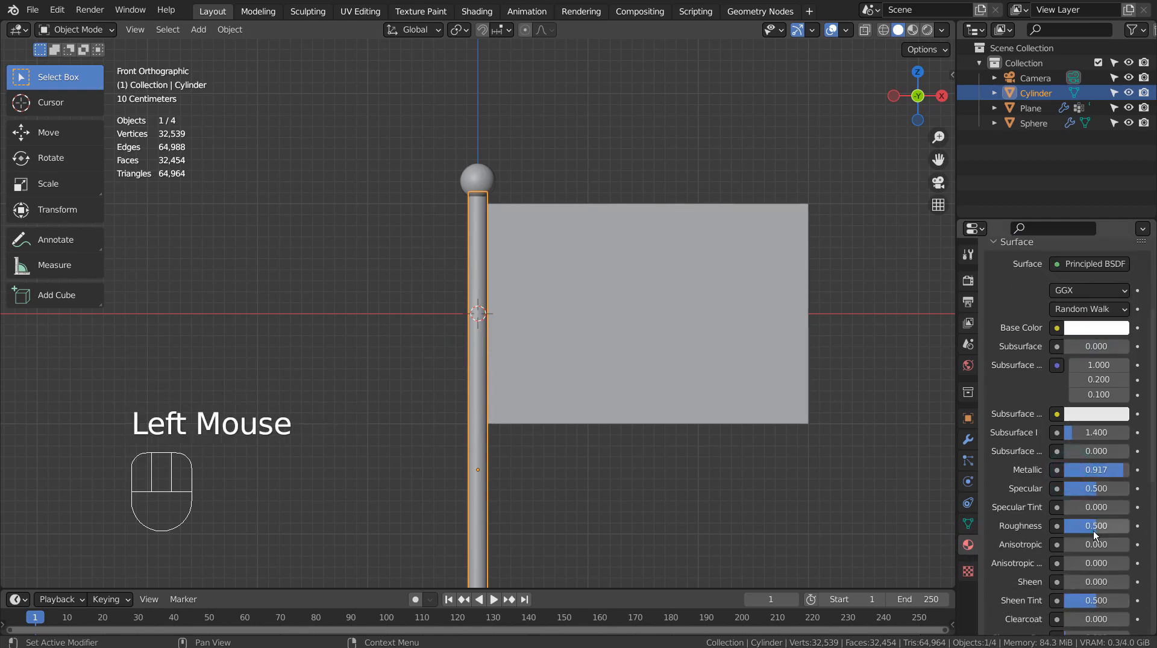
drag(1094, 531, 1072, 531)
Assign the pole's material, Material.001, to the sphere and display the viewport in Material Preview shading
click(475, 183)
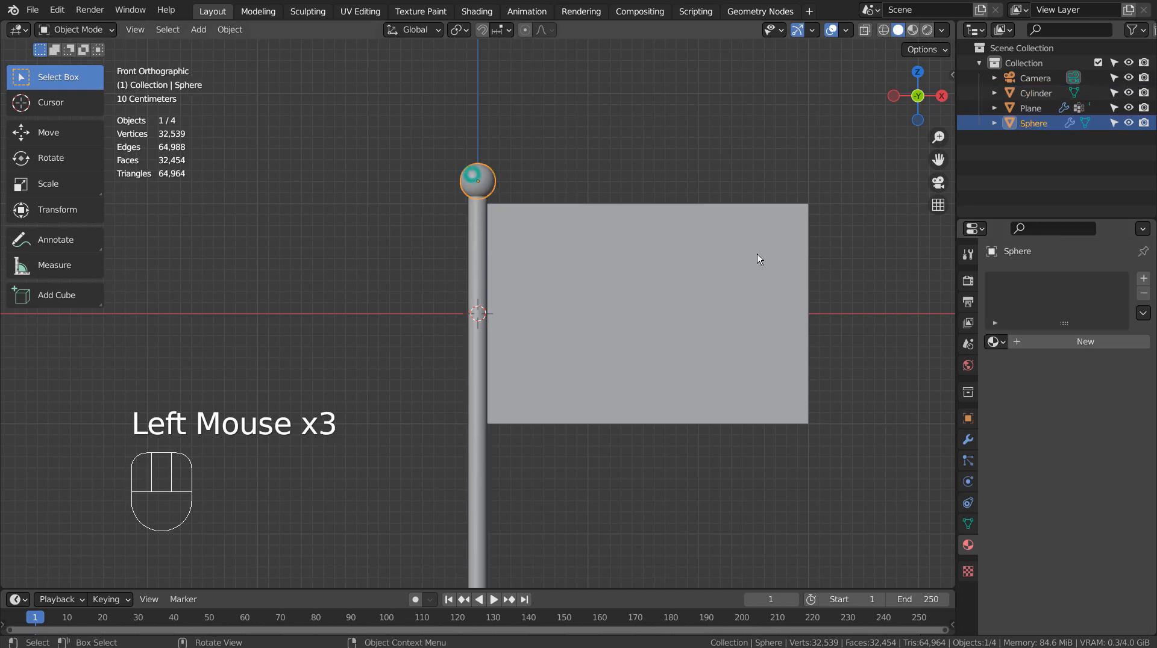
click(993, 341)
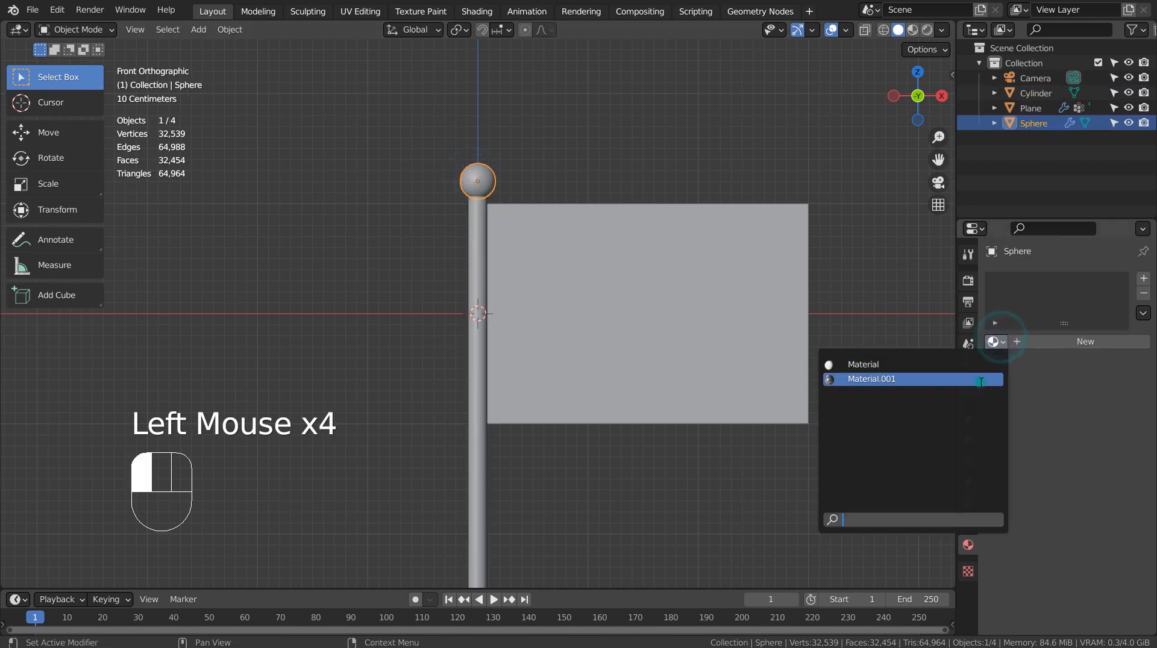
click(886, 380)
click(837, 288)
click(912, 30)
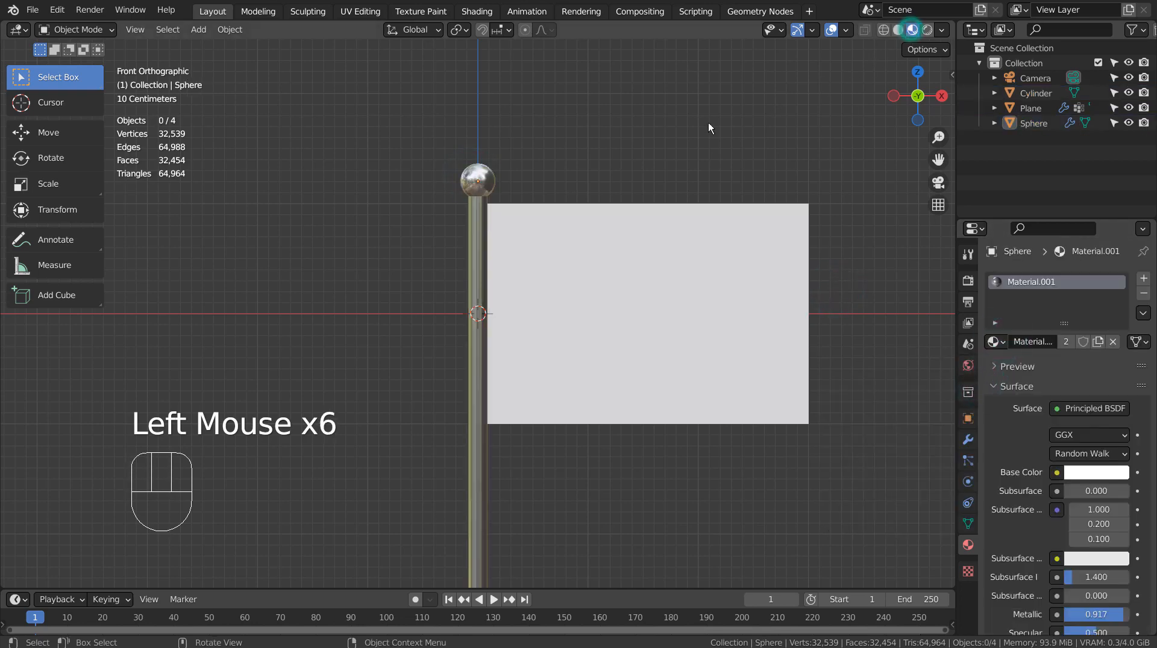
Select the flag plane and create a new material for it in the Shading workspace
click(544, 176)
click(680, 259)
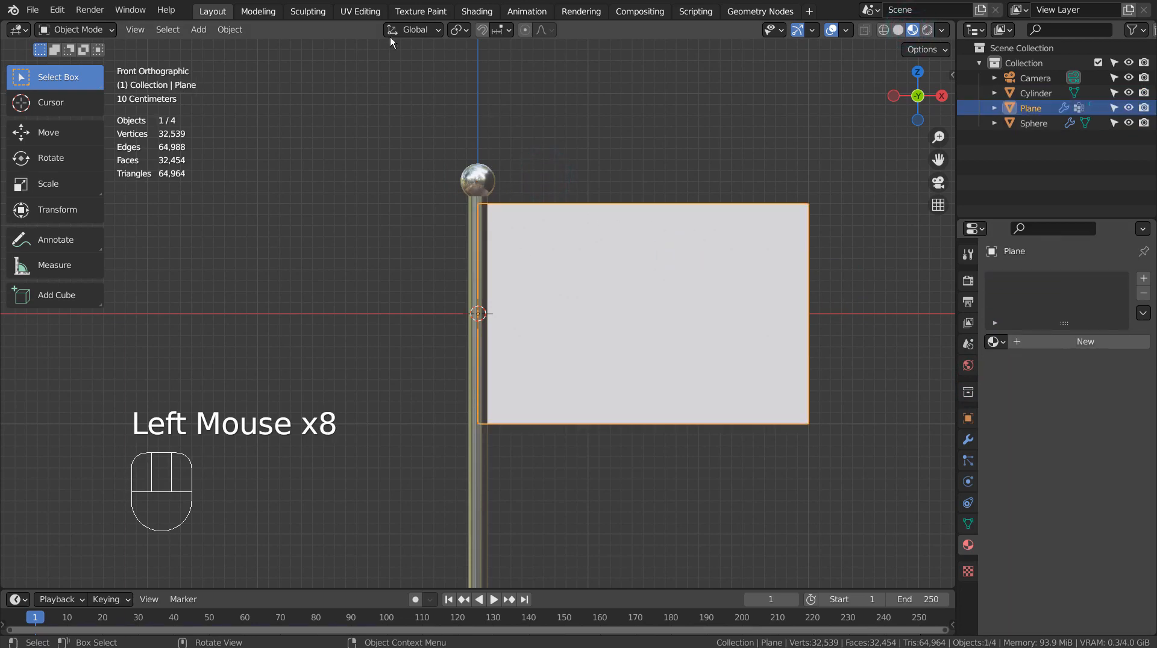
click(473, 12)
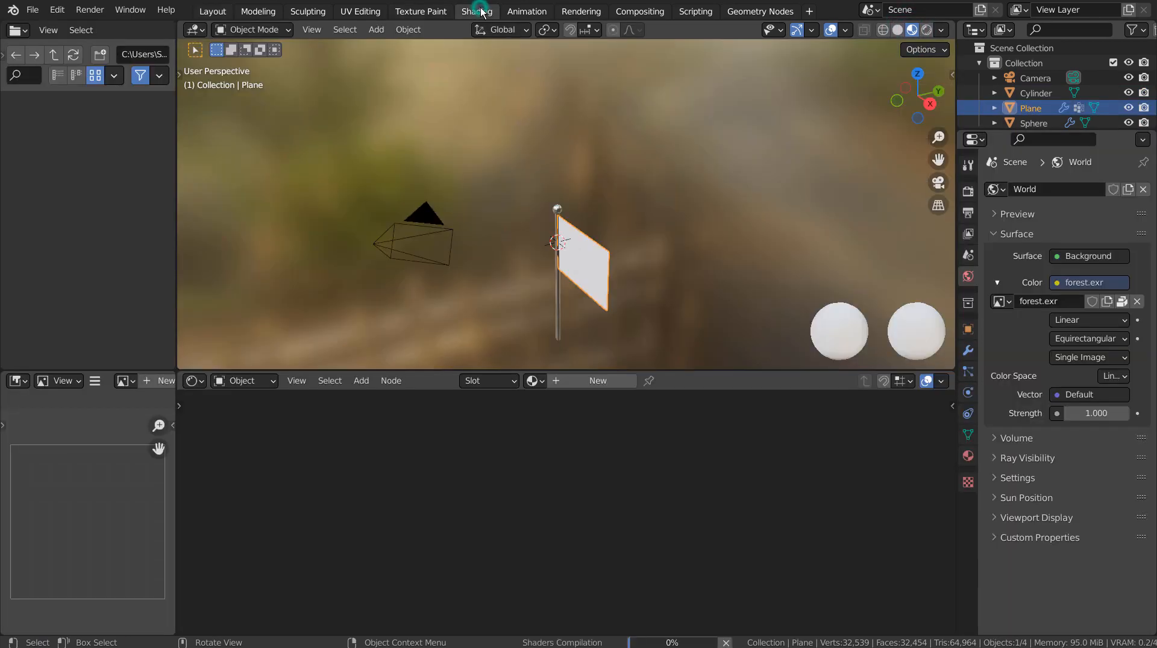
click(576, 375)
Add a Checker Texture node to the flag's material and connect its Color output to the Principled BSDF's Base Color
key(shift+a)
click(309, 446)
text(c)
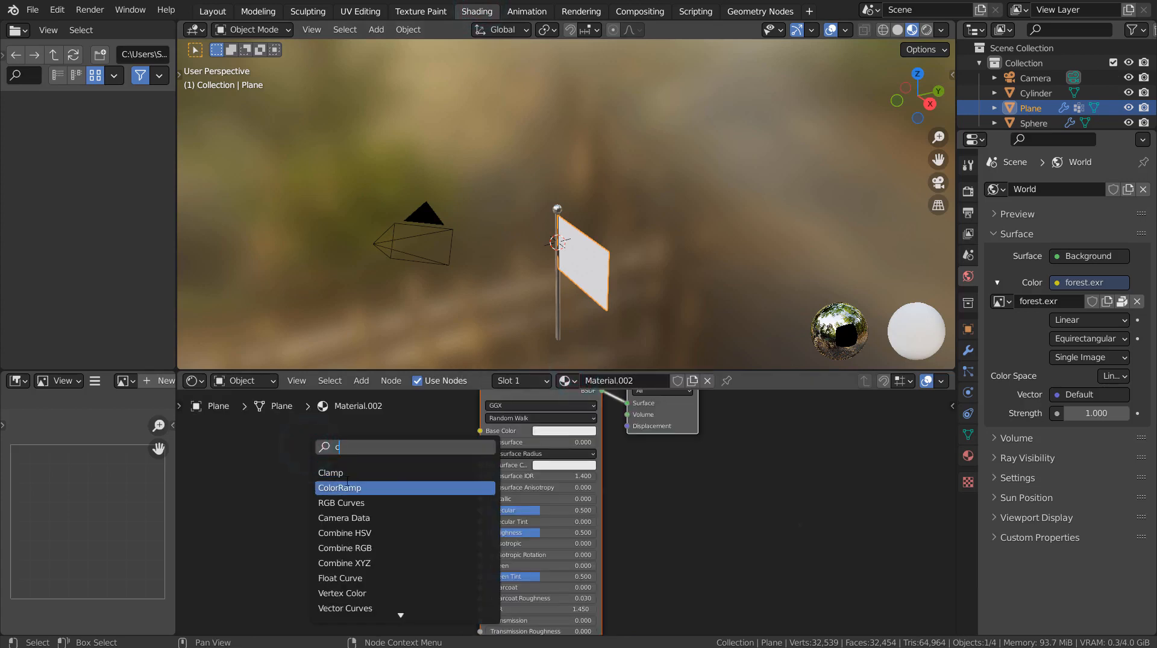
text(he)
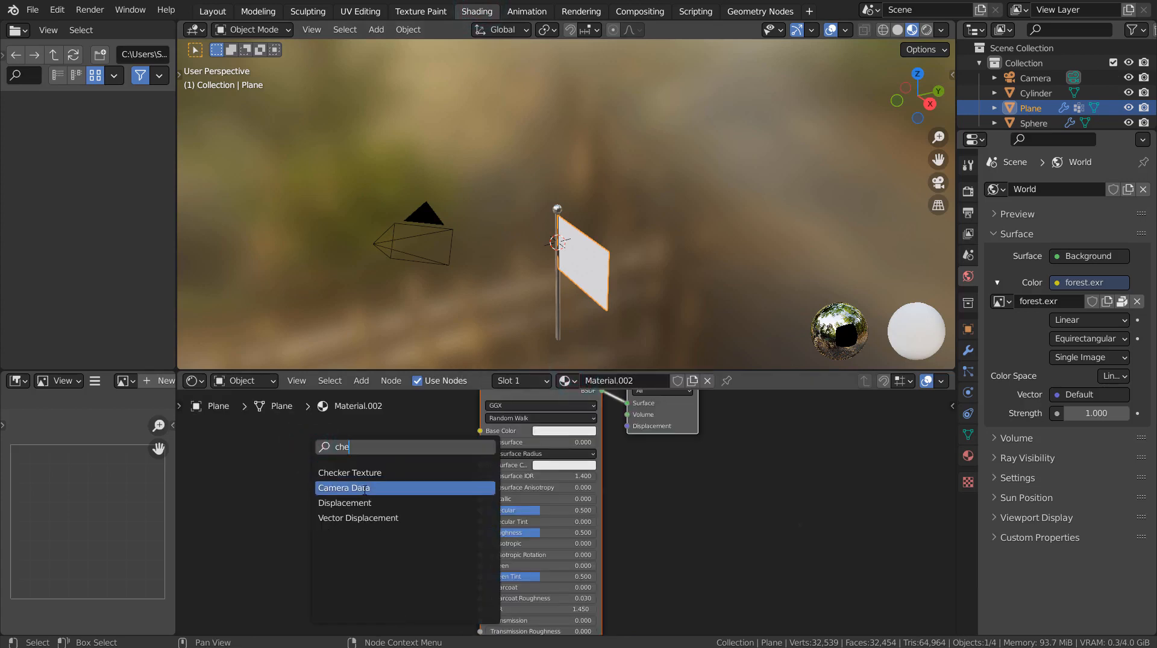
click(365, 474)
click(409, 439)
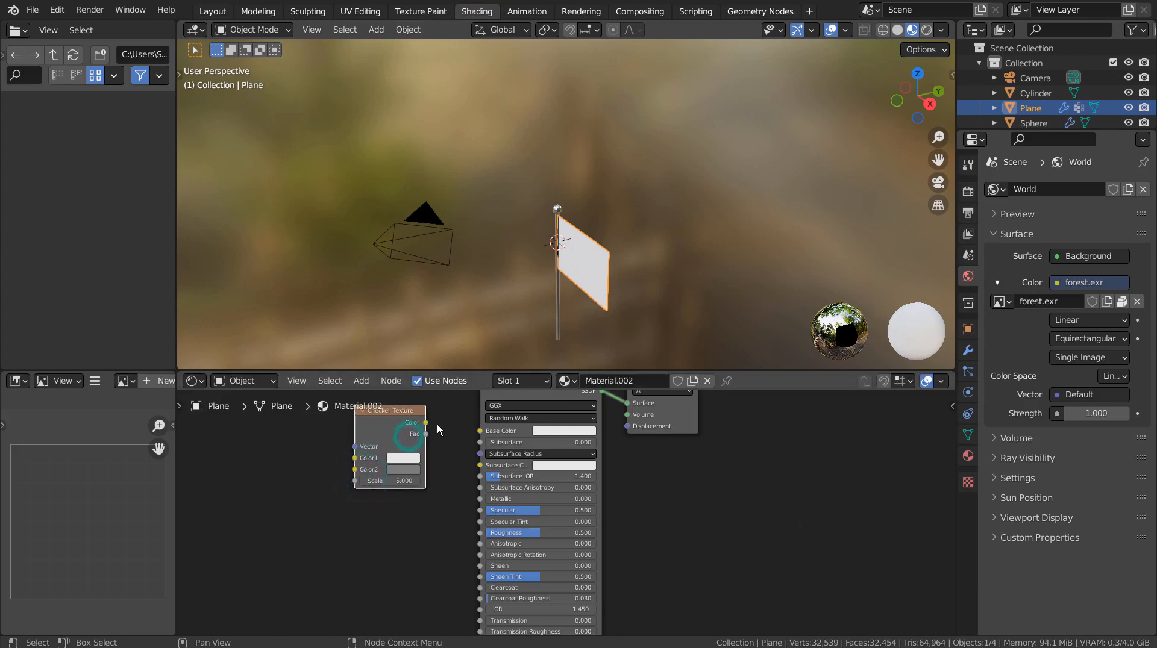
drag(427, 422, 480, 431)
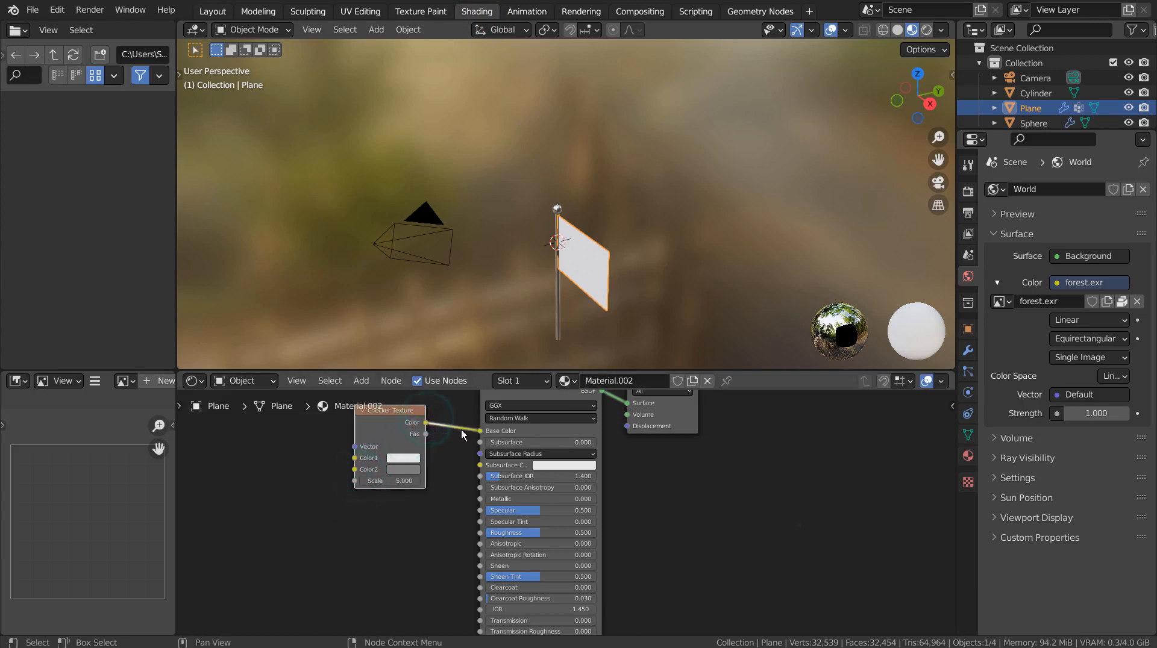
Set the checker texture's Color2 to black
click(405, 470)
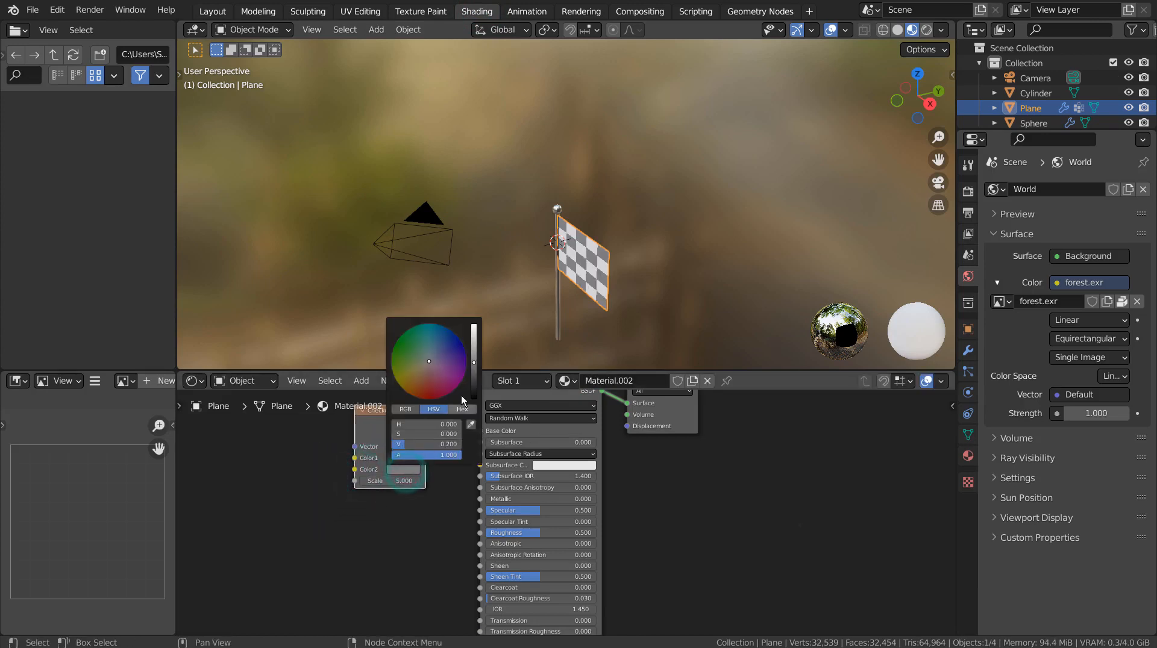
drag(474, 380, 473, 399)
middle_drag(672, 257, 620, 158)
scroll(728, 215, up, 5)
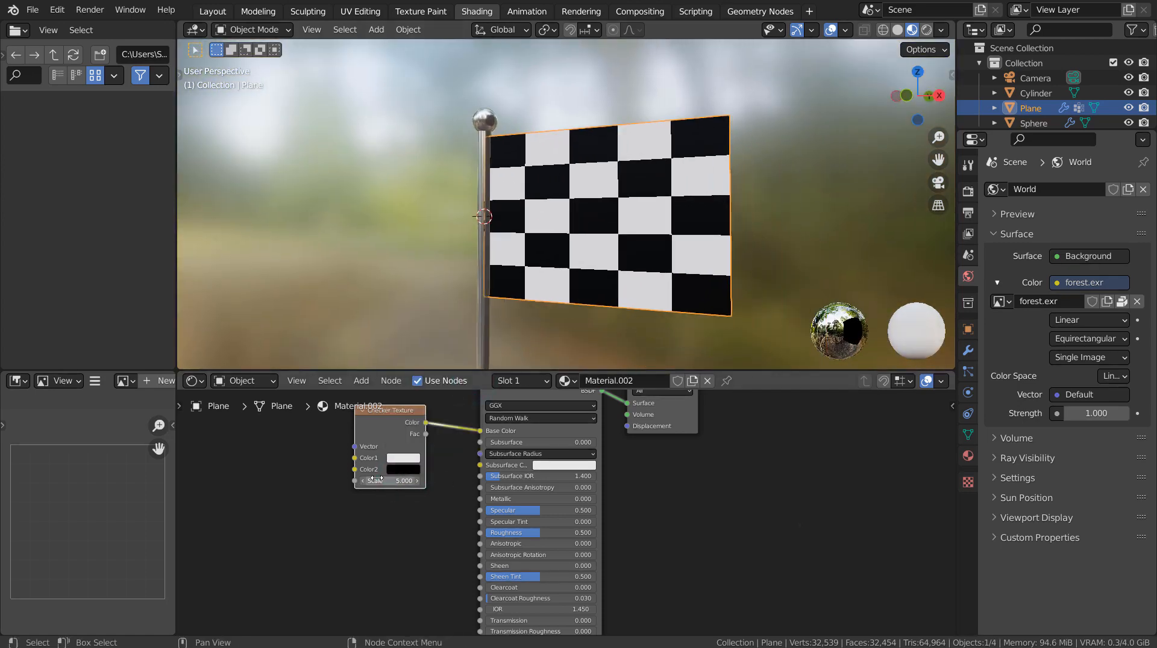
Set the checker texture's scale to 10 and the flag material's specular to 0
drag(377, 479, 439, 480)
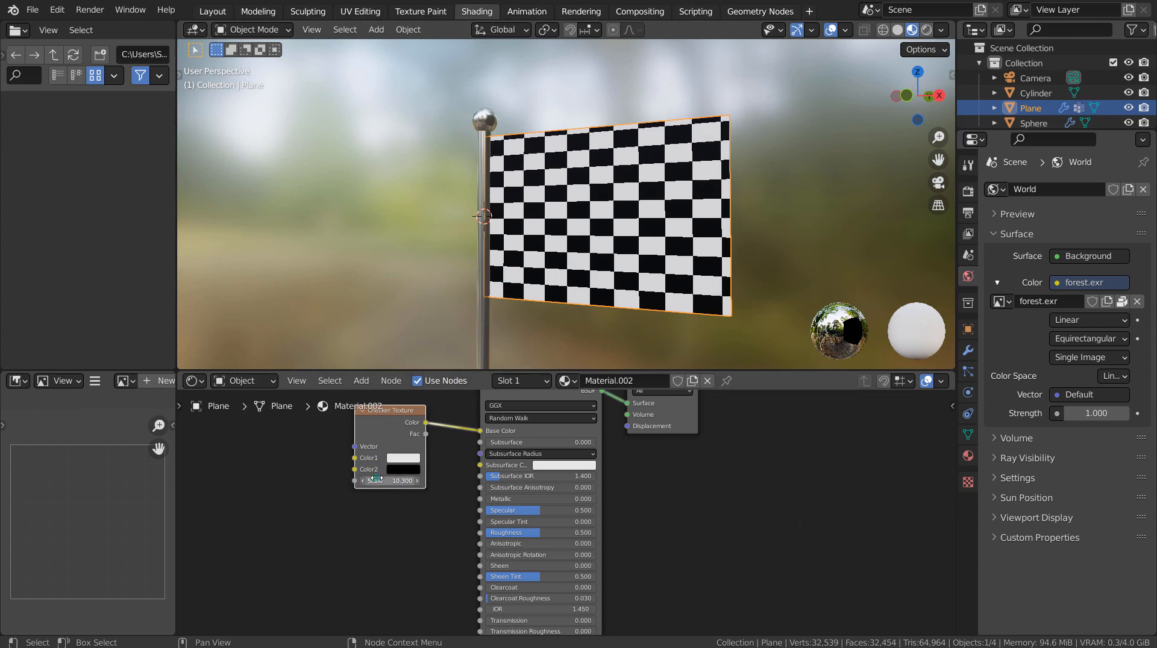
text(0)
key(Return)
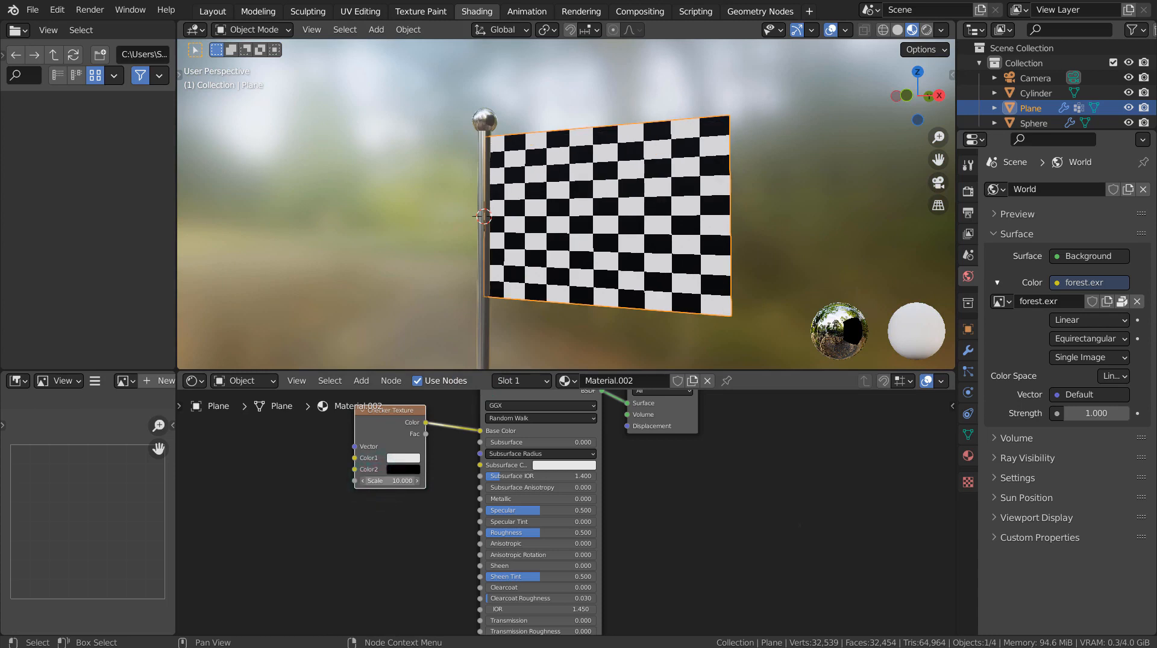
drag(530, 509, 509, 512)
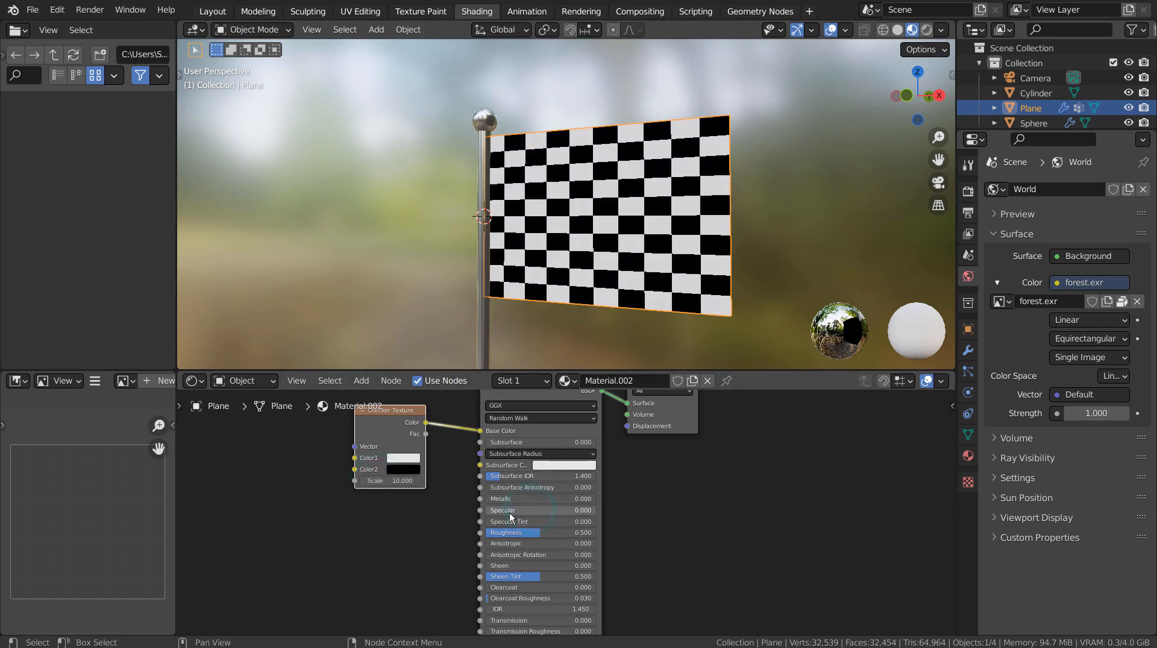
Return to the Layout workspace, play the flag's cloth simulation and rewind it to the first frame
click(199, 8)
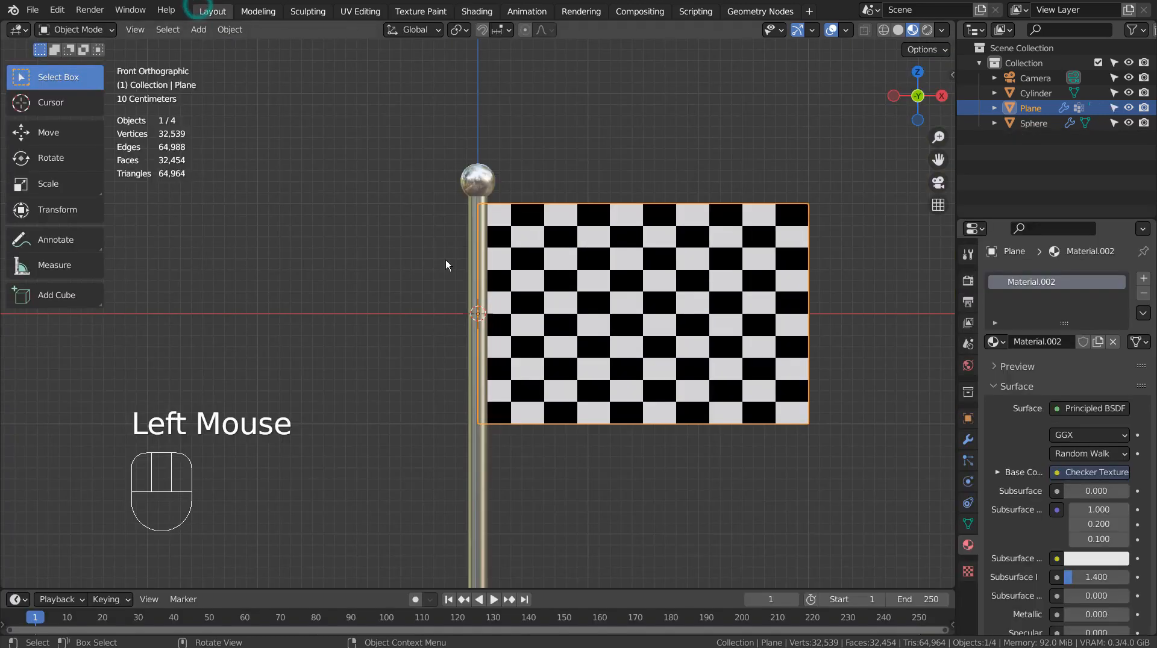
click(497, 599)
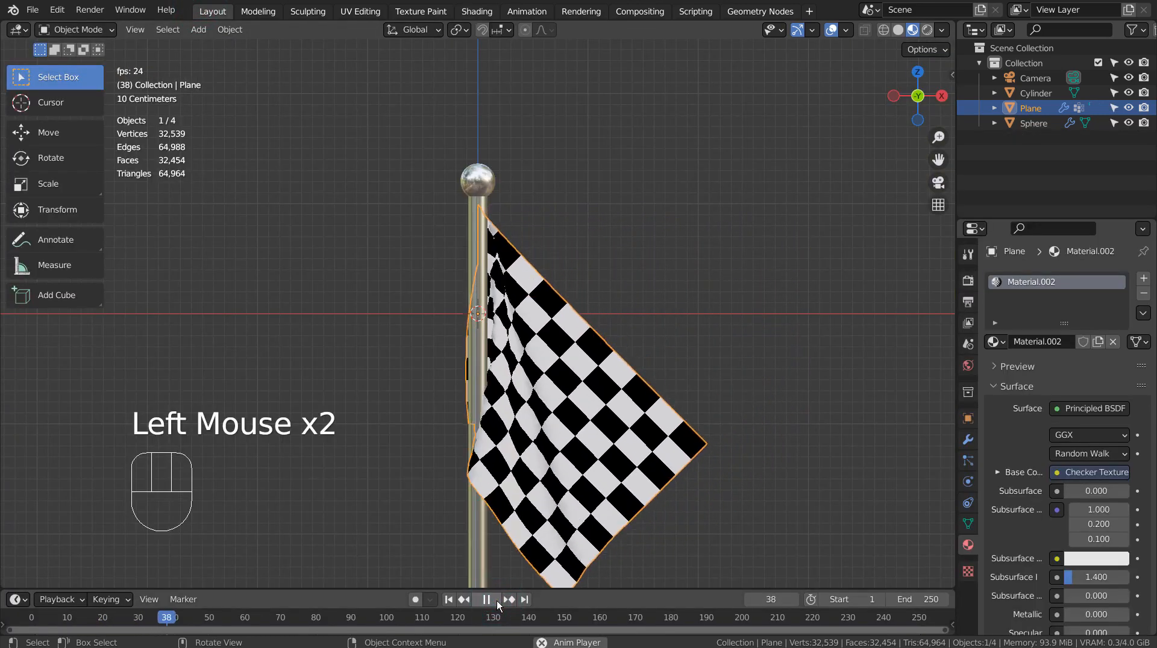
double_click(496, 600)
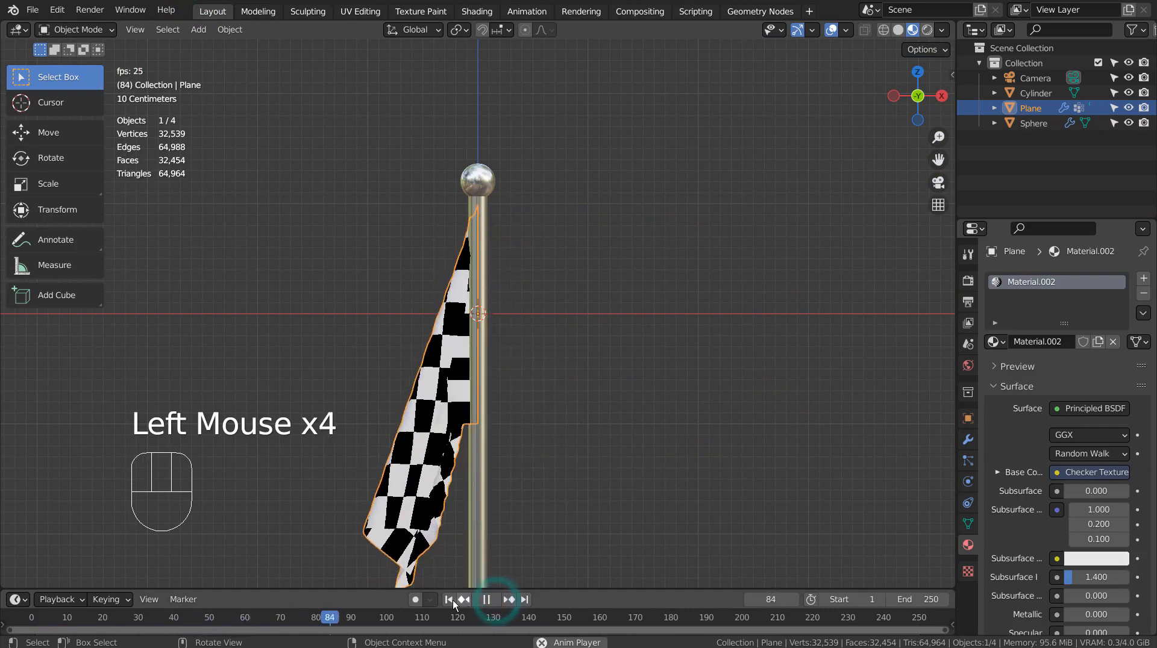
click(486, 600)
click(449, 600)
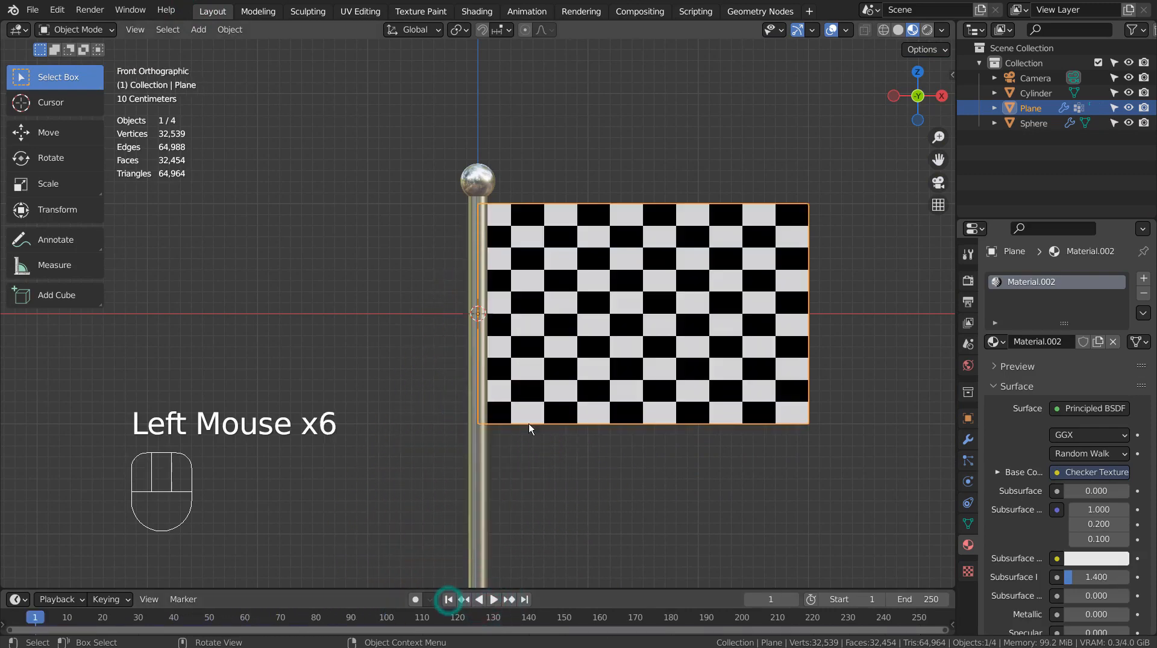
Add a Wind force field at the world origin
click(585, 46)
key(shift+a)
mouse_move(308, 167)
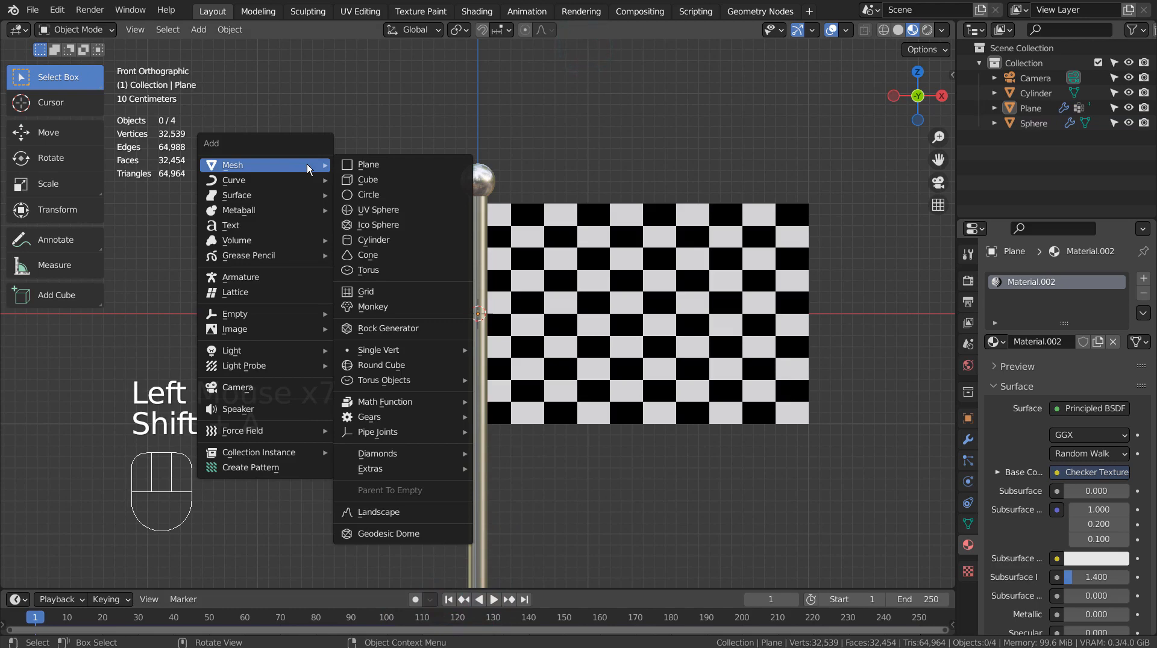
mouse_move(302, 431)
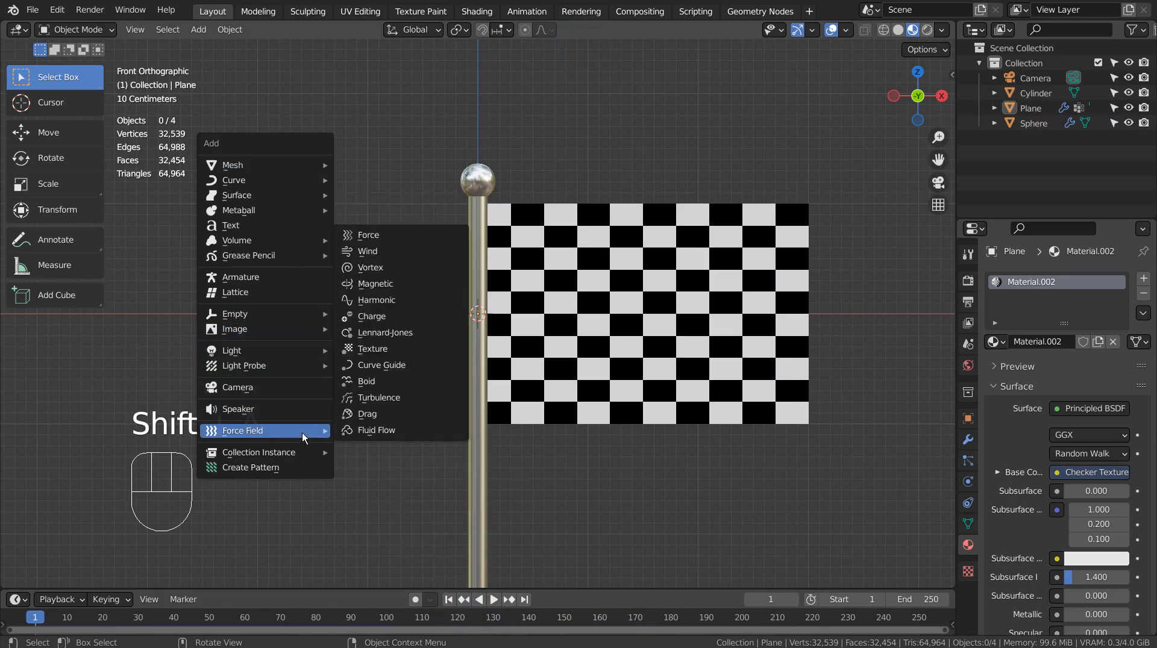
click(381, 254)
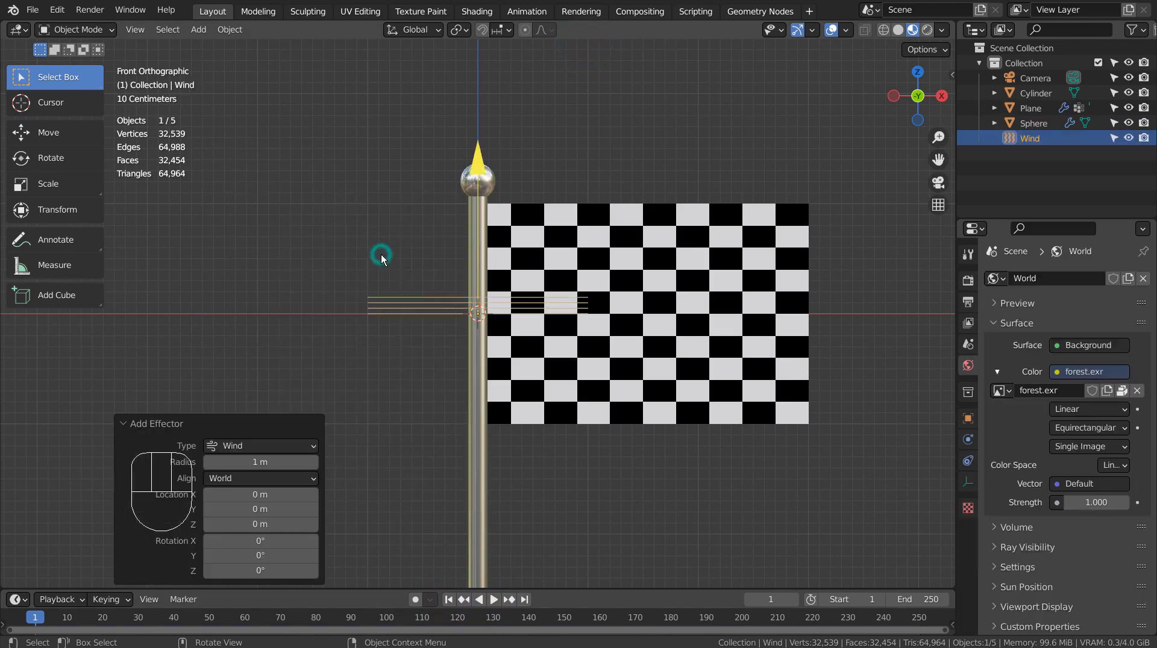
Rotate the wind 90° to face the flag and move it about -2.03 m along X, beyond the pole
key(r)
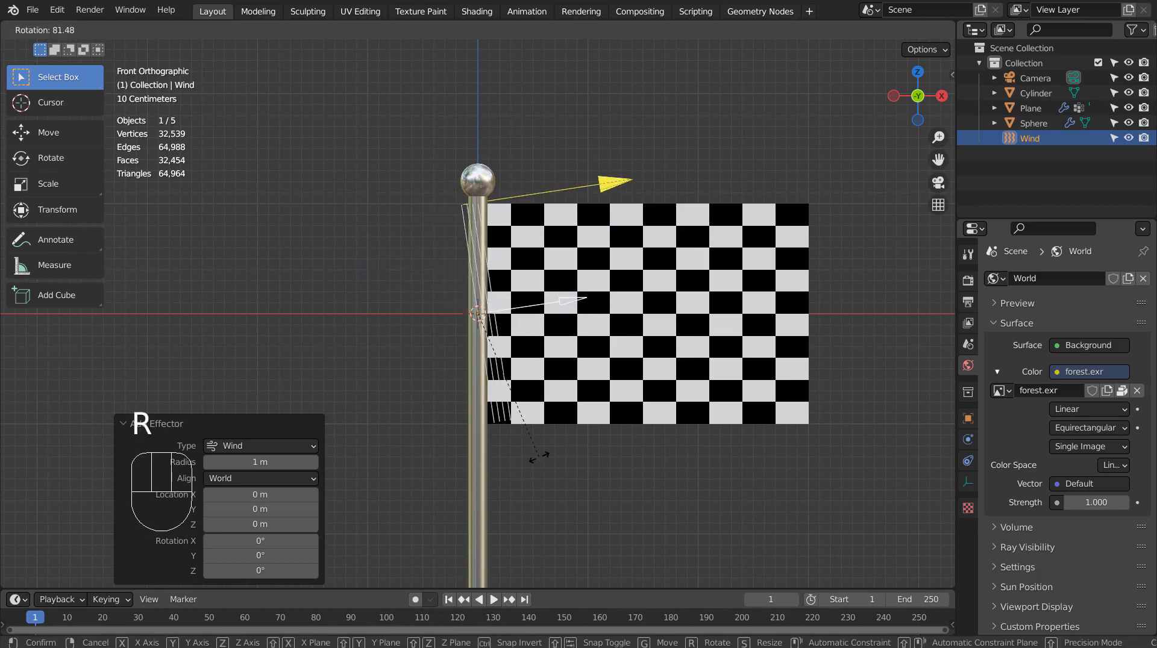
ctrl+click(509, 458)
key(x)
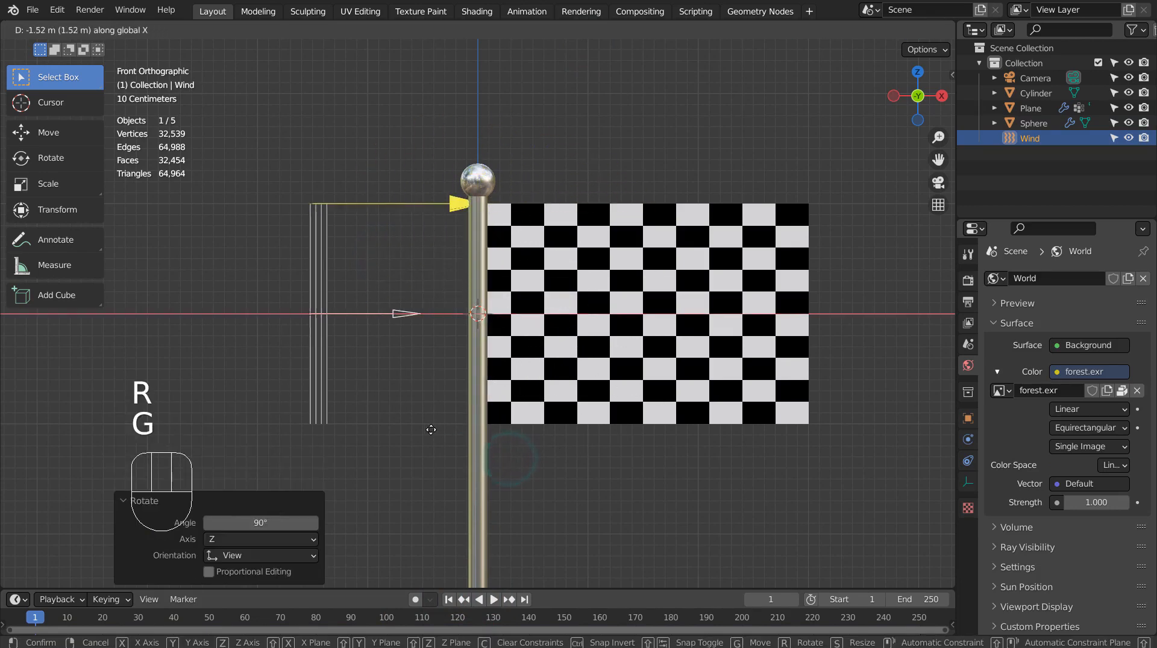
click(390, 432)
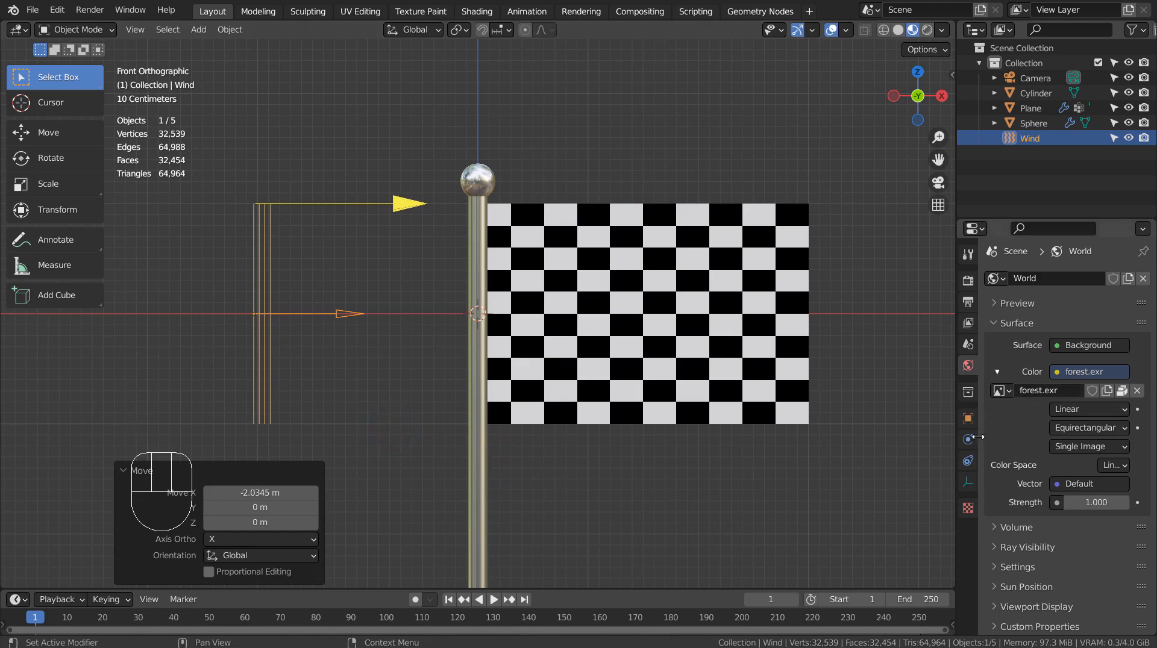
Set the wind force field's strength to 150 and play the flag simulation
click(967, 463)
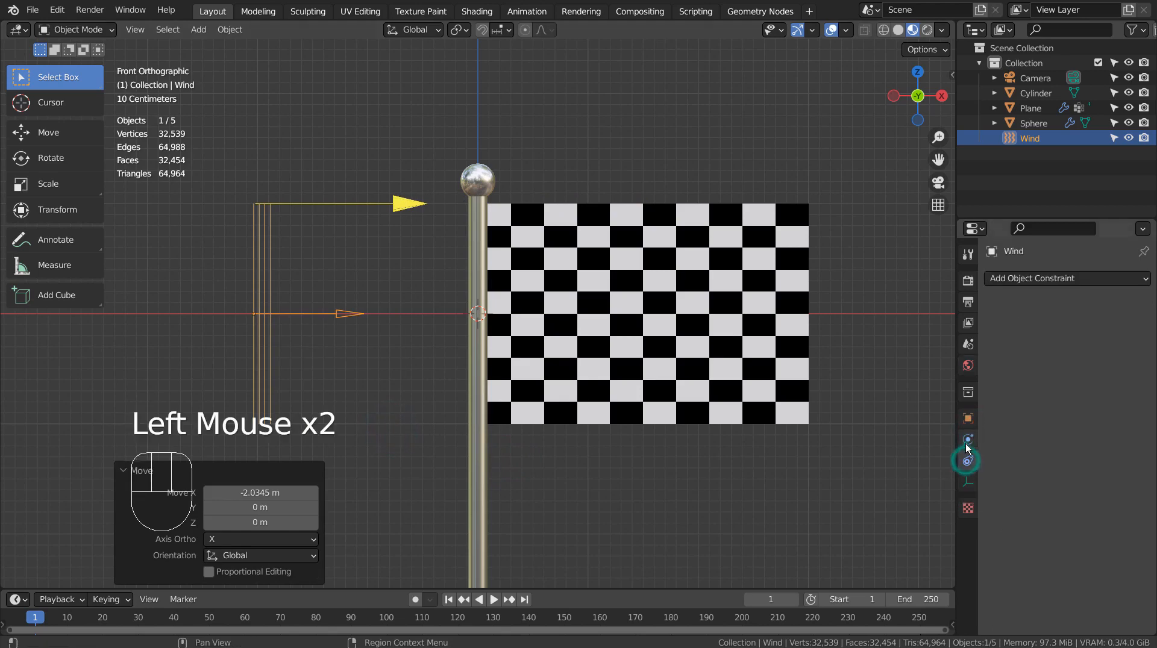
click(968, 445)
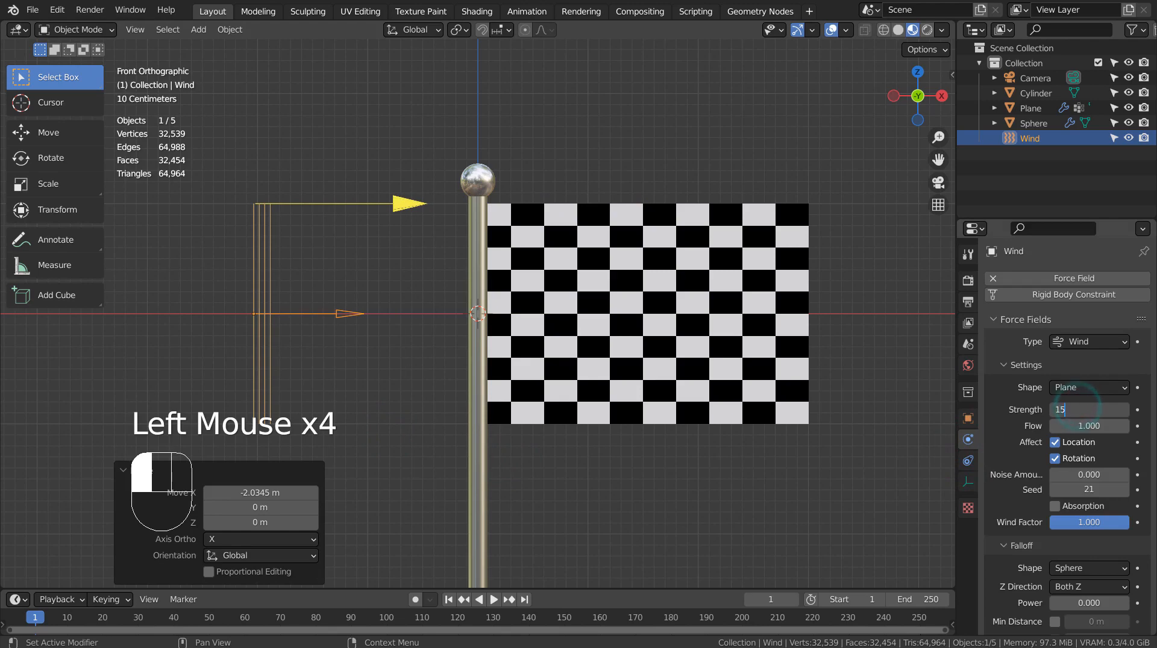
click(452, 600)
click(494, 602)
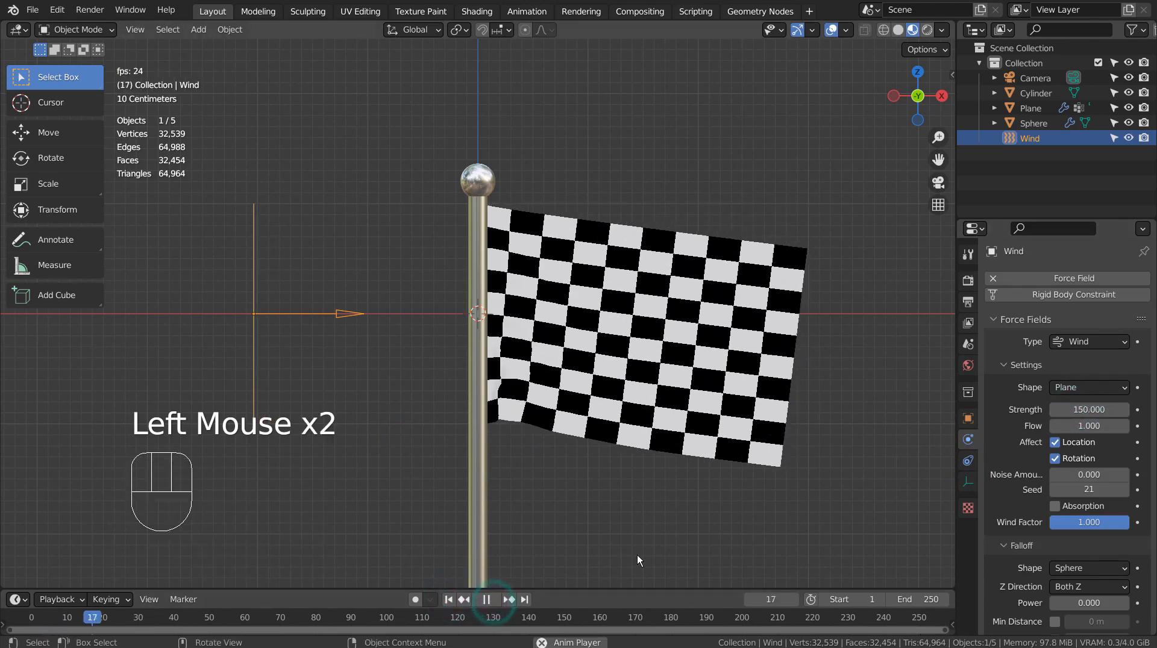
click(479, 596)
Rewind to the first frame, set the wind's strength to 555 and replay the simulation
click(450, 599)
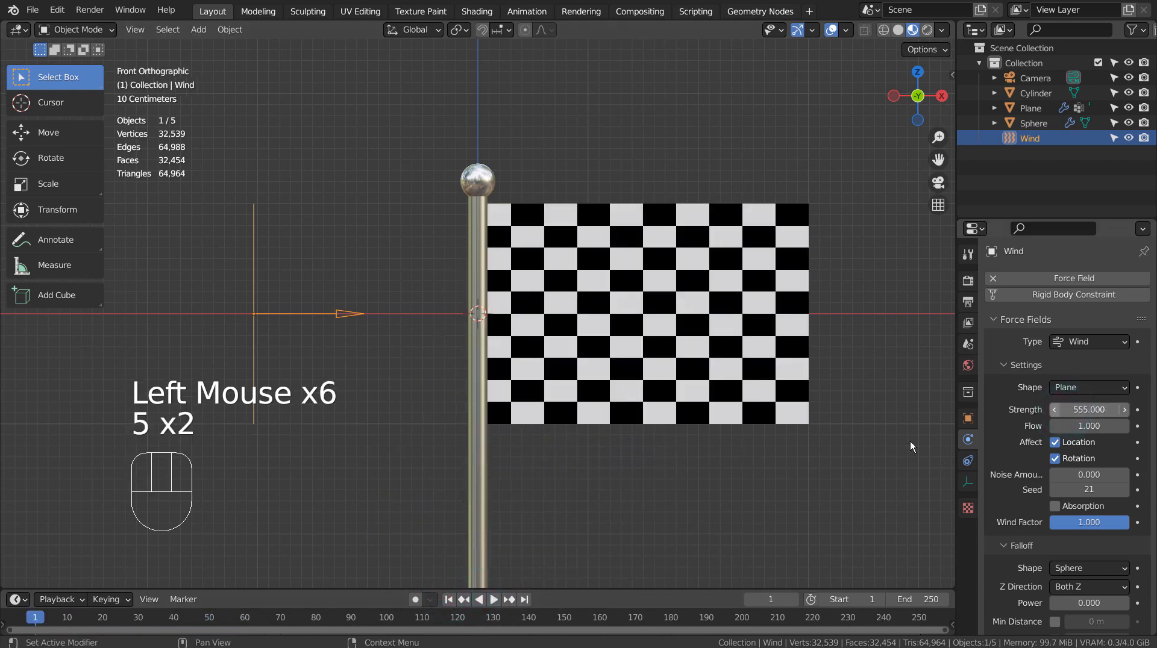
click(499, 596)
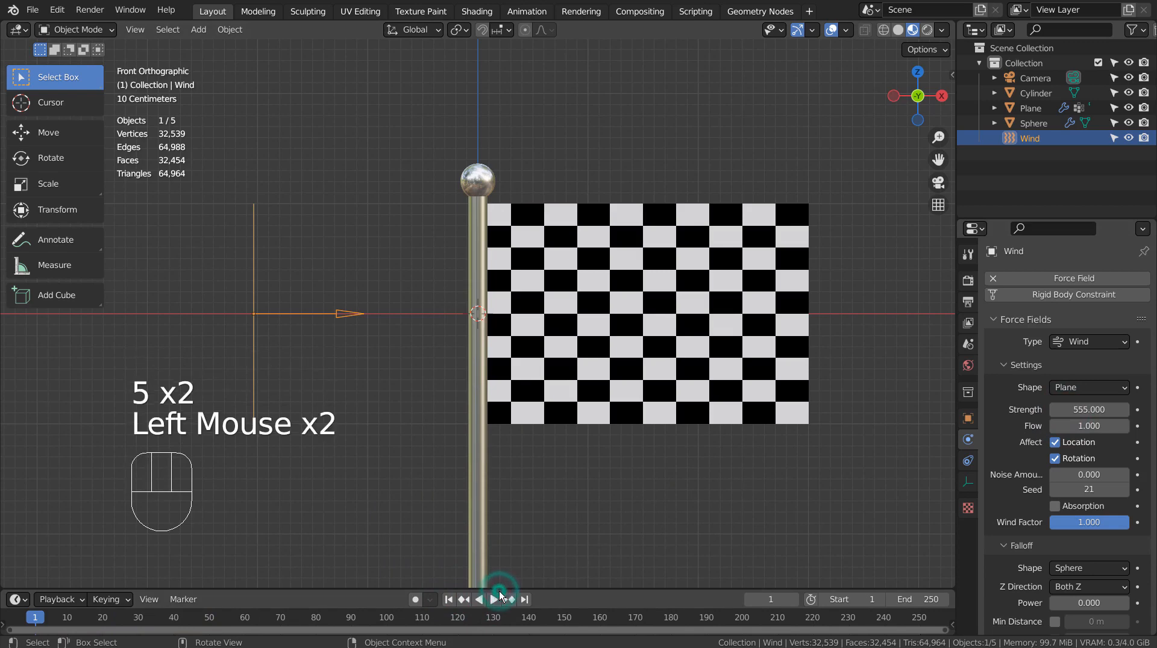
click(493, 603)
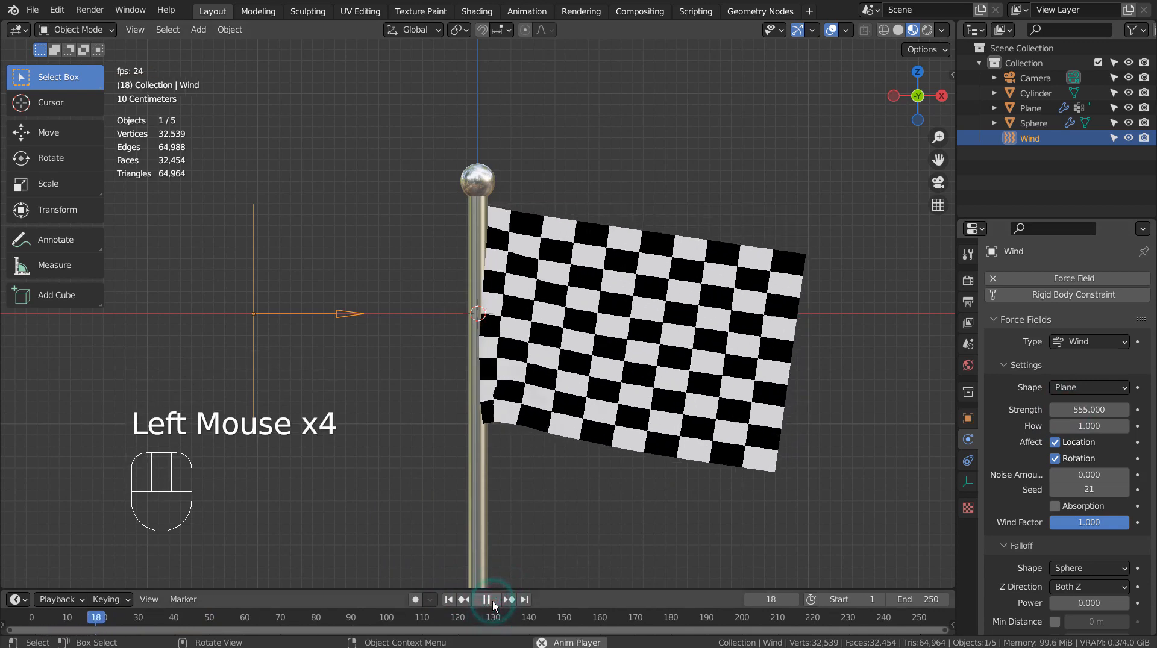
click(493, 600)
Rewind to the first frame, set the wind's strength to 5555 and play the simulation
click(450, 601)
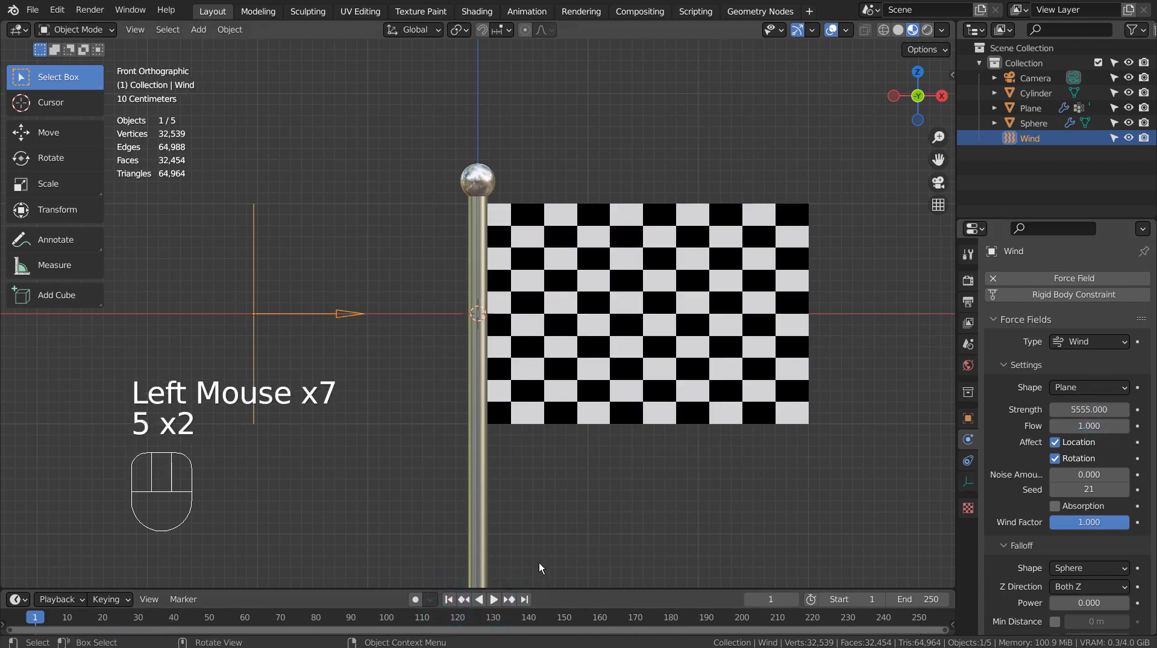
click(492, 602)
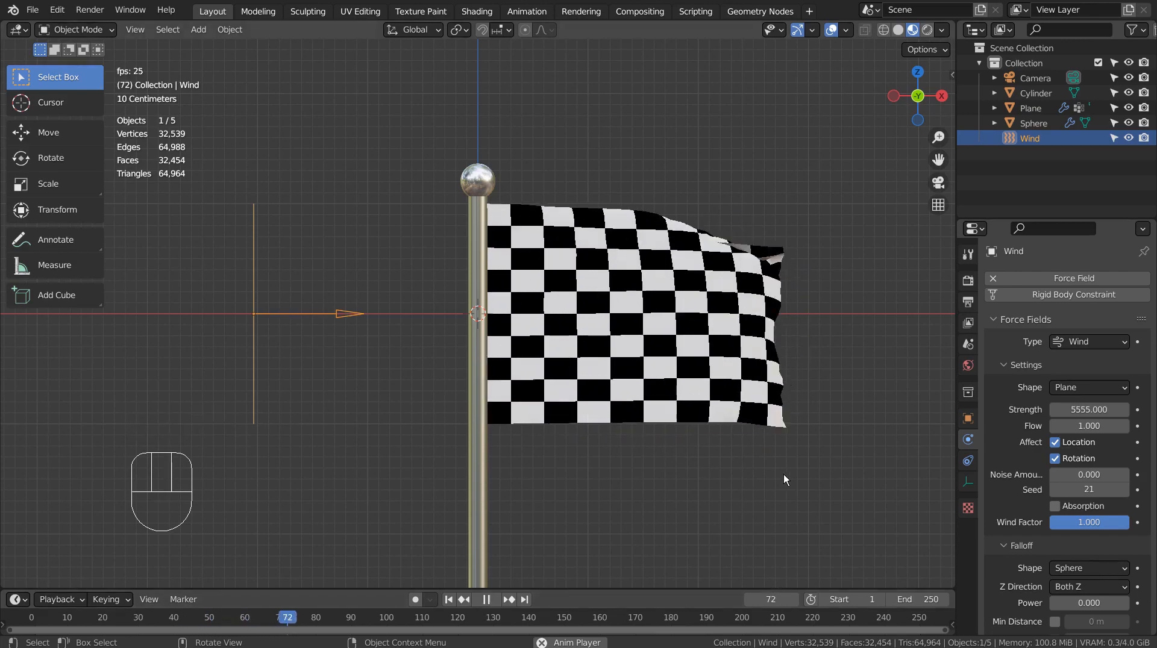
Hide the viewport overlays and examine the waving flag from several angles during playback
middle_drag(783, 474, 581, 471)
click(833, 30)
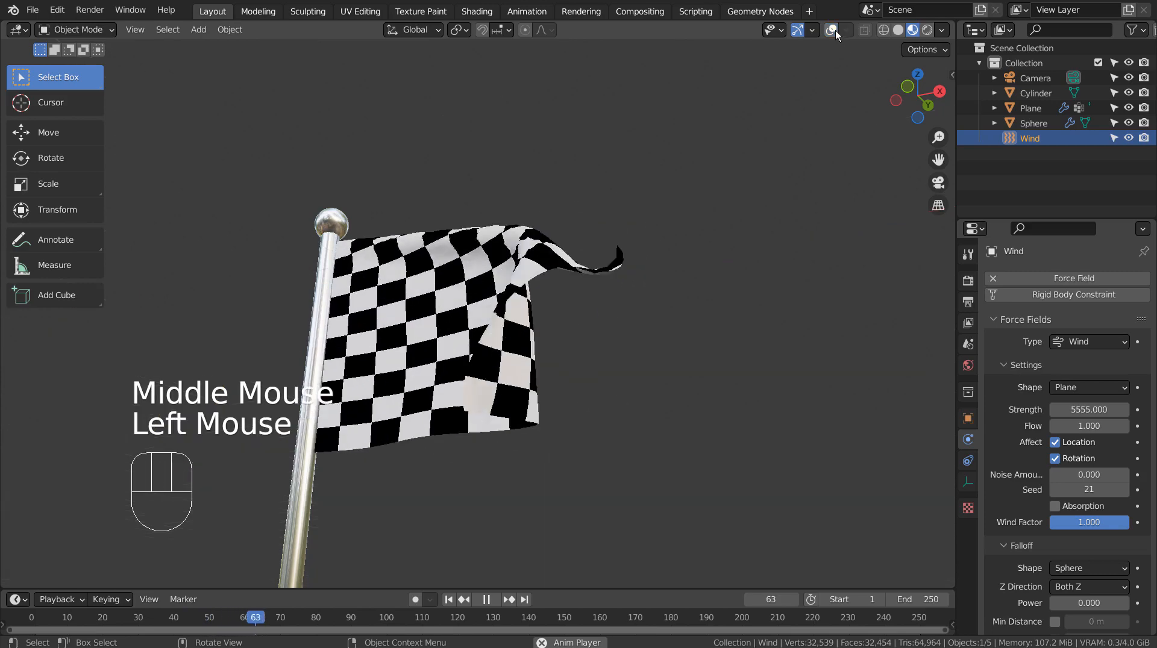
shift+middle_drag(743, 386, 778, 406)
middle_drag(778, 406, 739, 425)
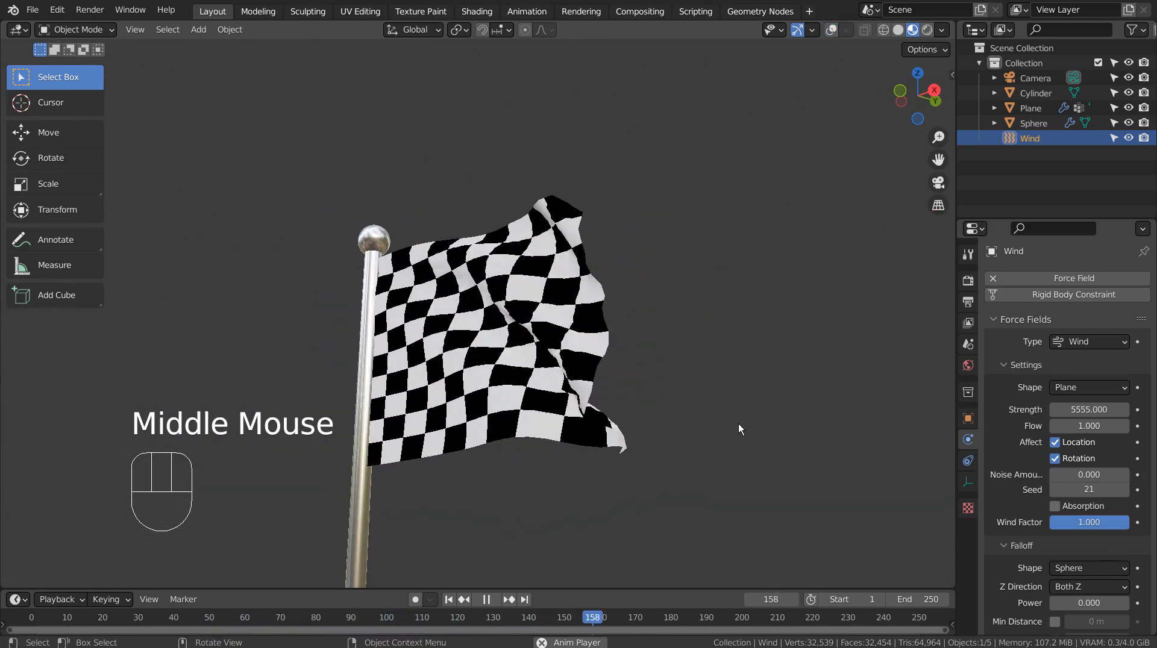